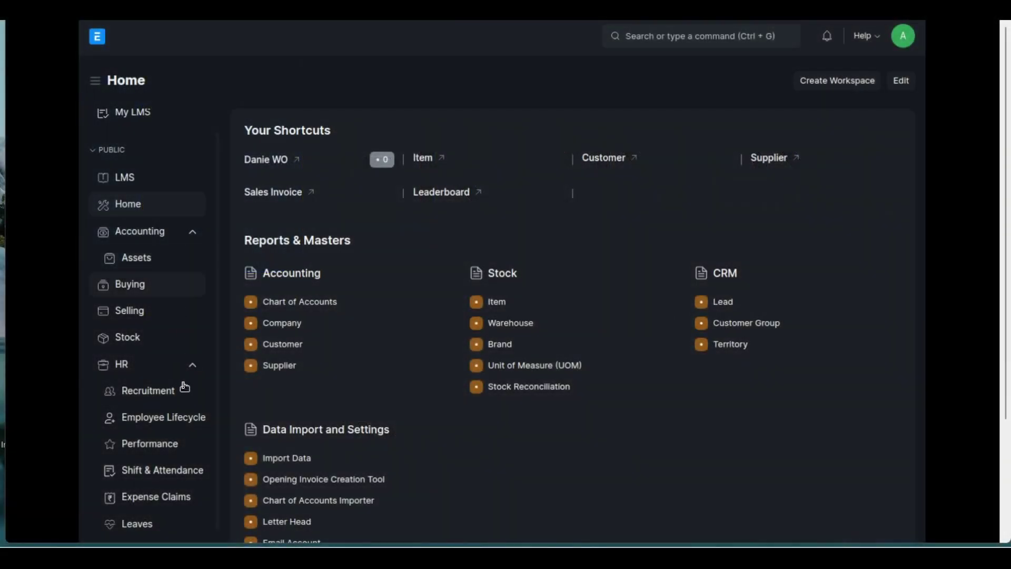
# Open the Normal Office Hours shift type and review its 07:30–17:30 hours and auto attendance settings
pyautogui.click(178, 477)
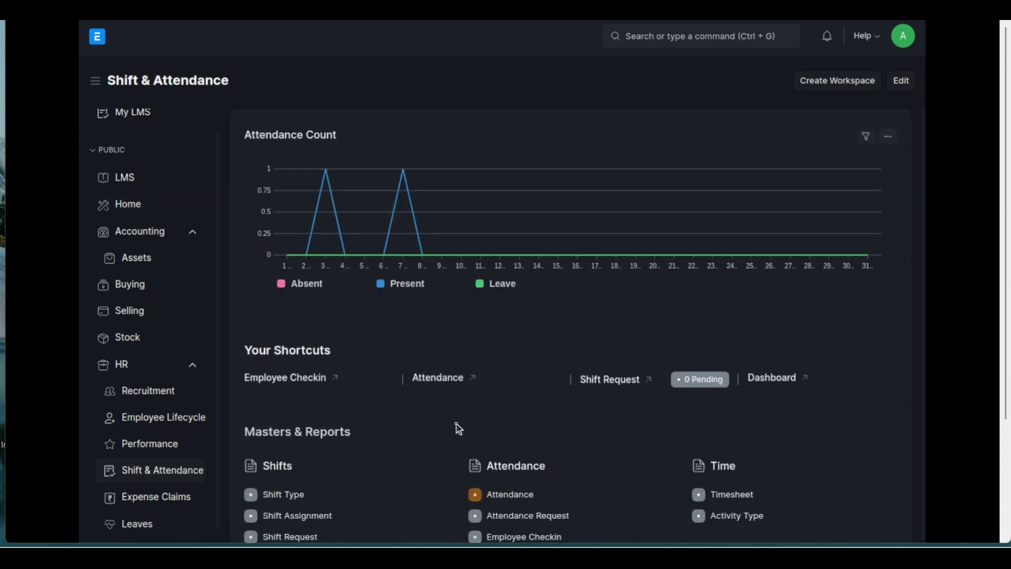
pyautogui.scroll(-1, 458, 427)
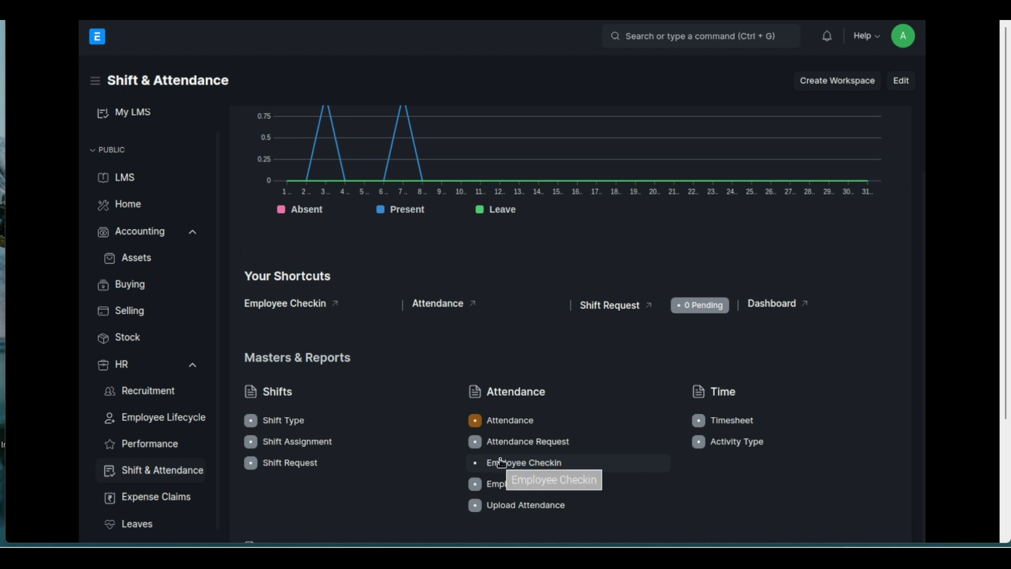
pyautogui.click(280, 421)
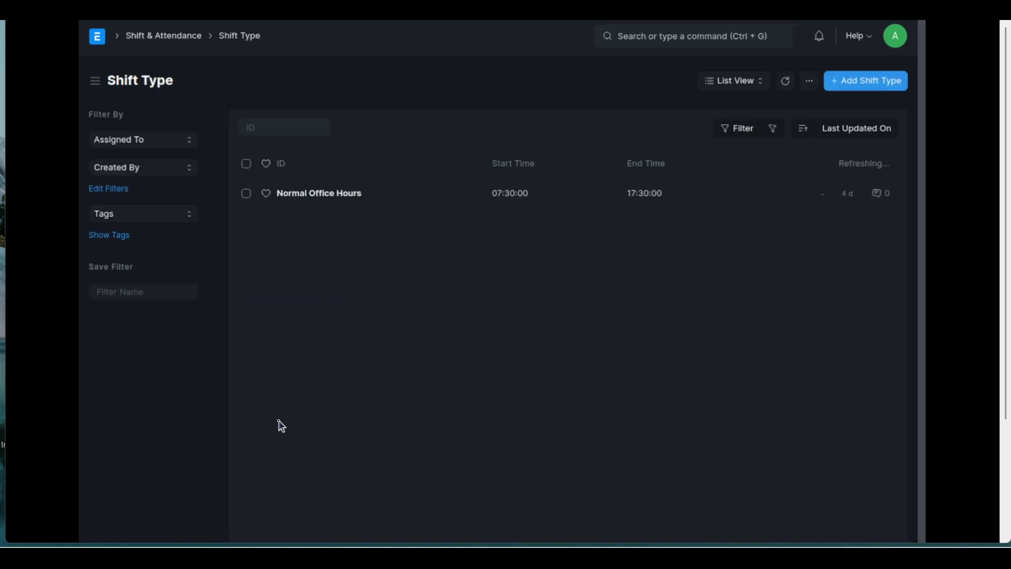
pyautogui.click(293, 194)
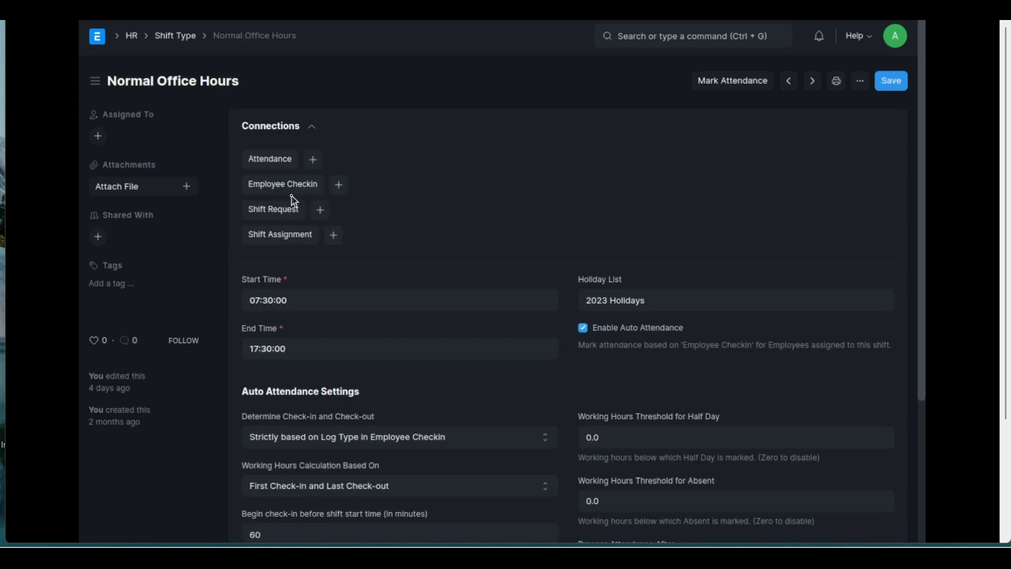
pyautogui.scroll(-2, 293, 201)
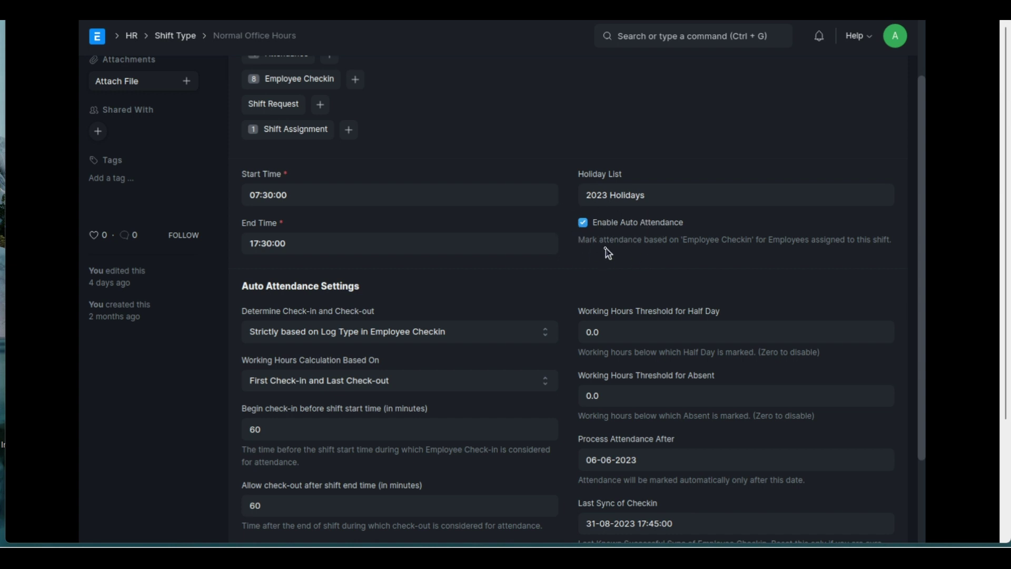
pyautogui.scroll(-2, 608, 253)
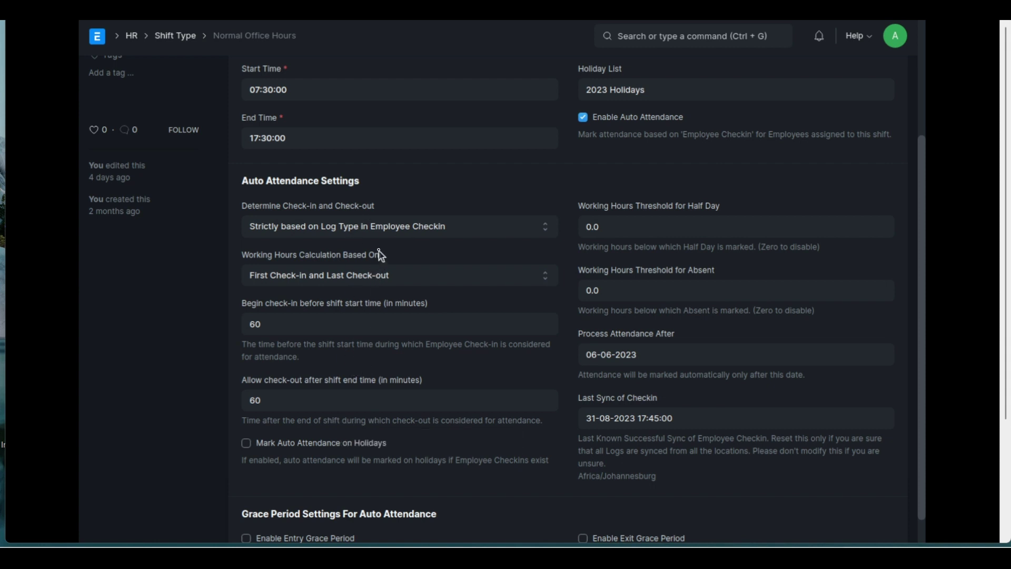
pyautogui.click(299, 233)
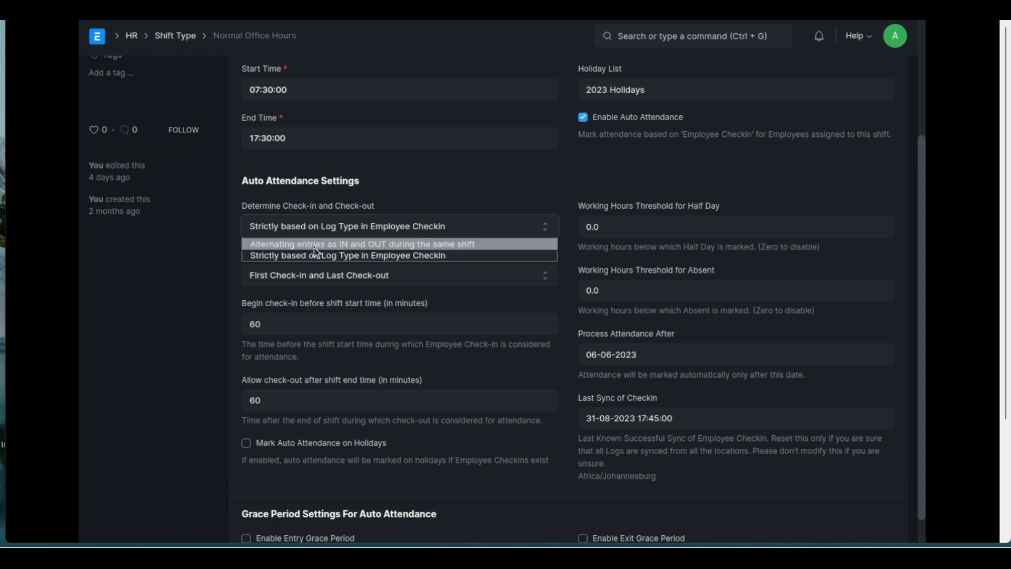
pyautogui.click(209, 282)
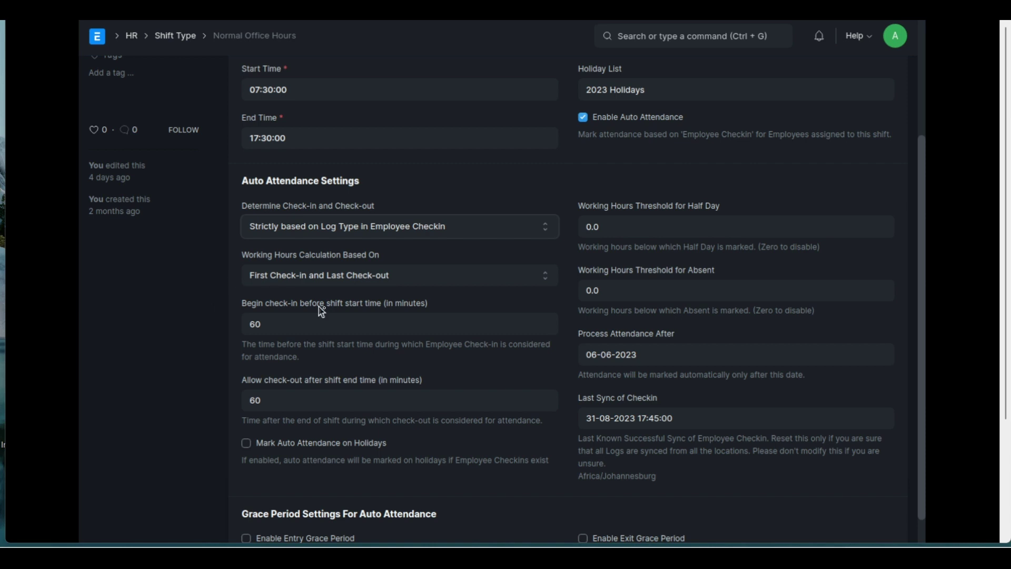
pyautogui.click(331, 282)
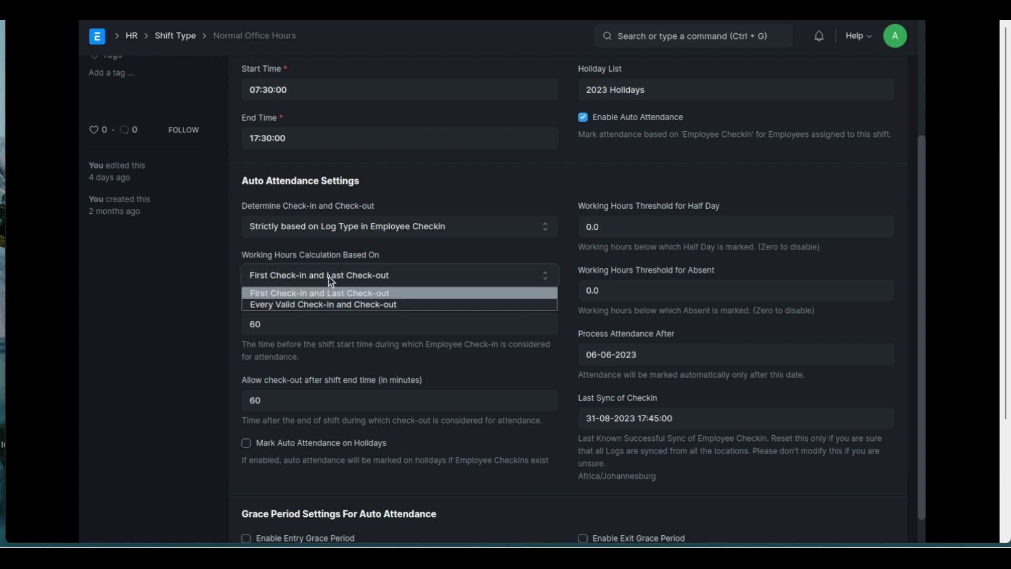
pyautogui.click(306, 295)
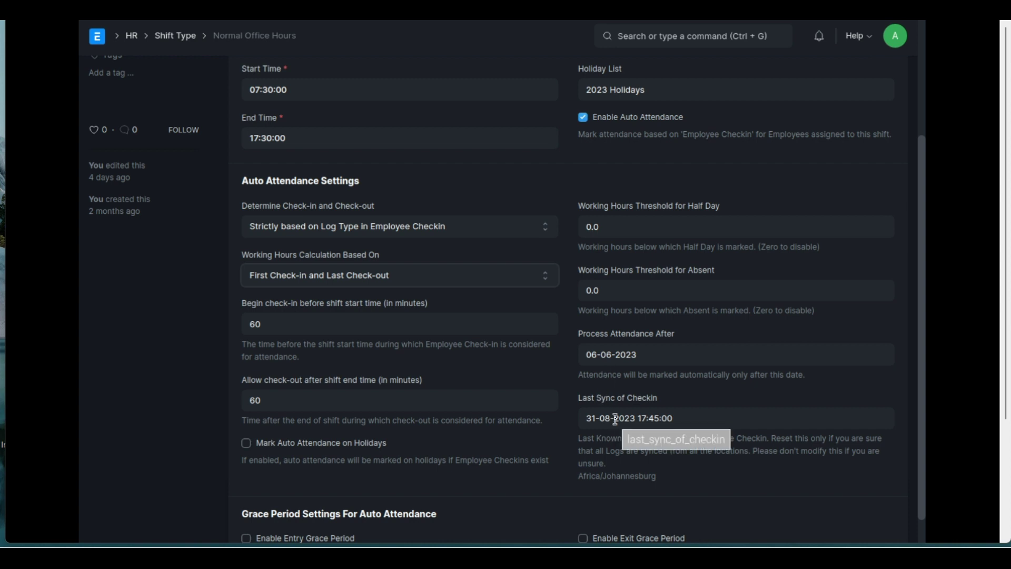
pyautogui.scroll(-1, 616, 420)
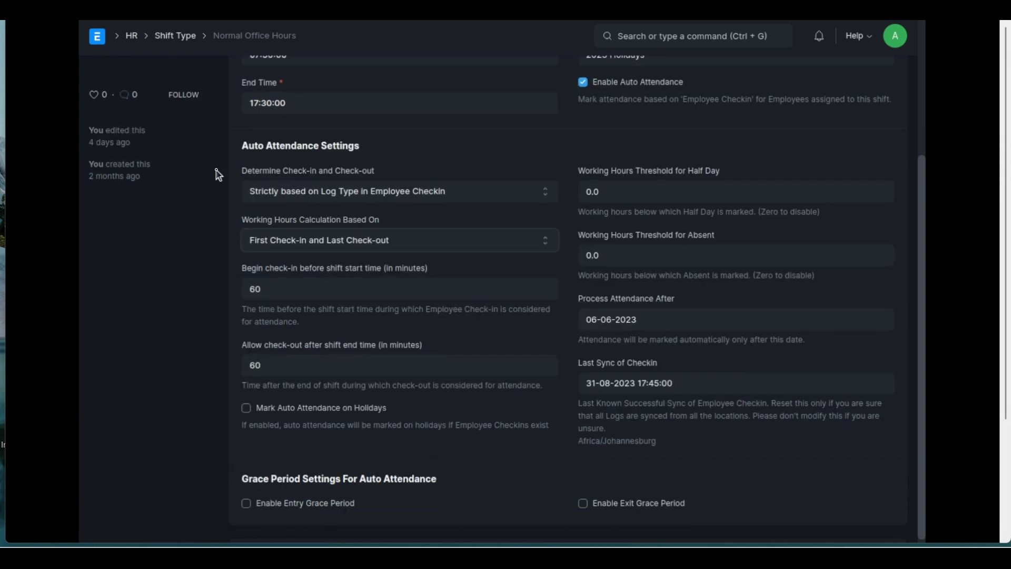
pyautogui.scroll(1, 214, 169)
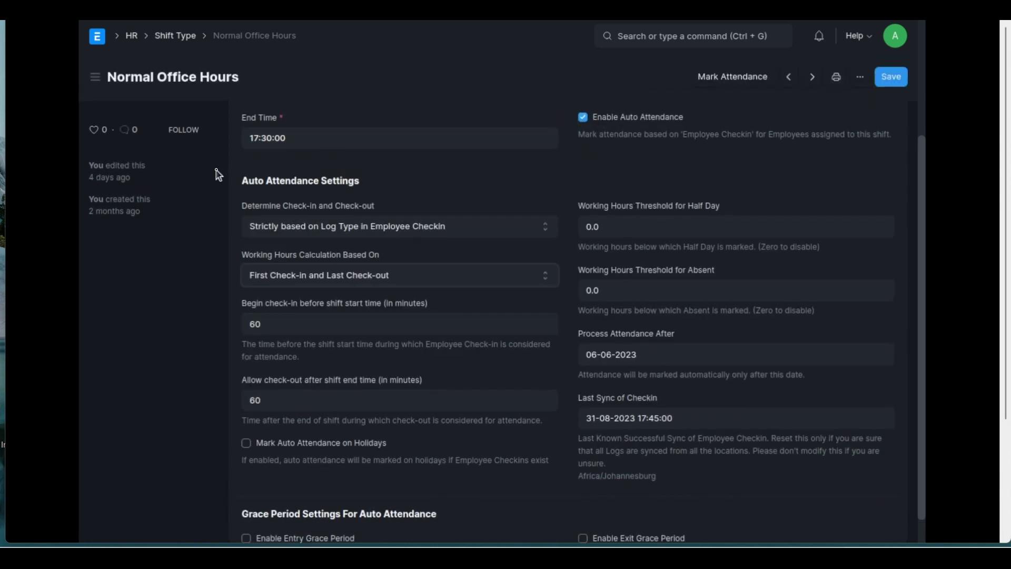
# Open the first employee's submitted Normal Office Hours shift assignment (05-06-2023 to 31-08-2023)
pyautogui.click(132, 36)
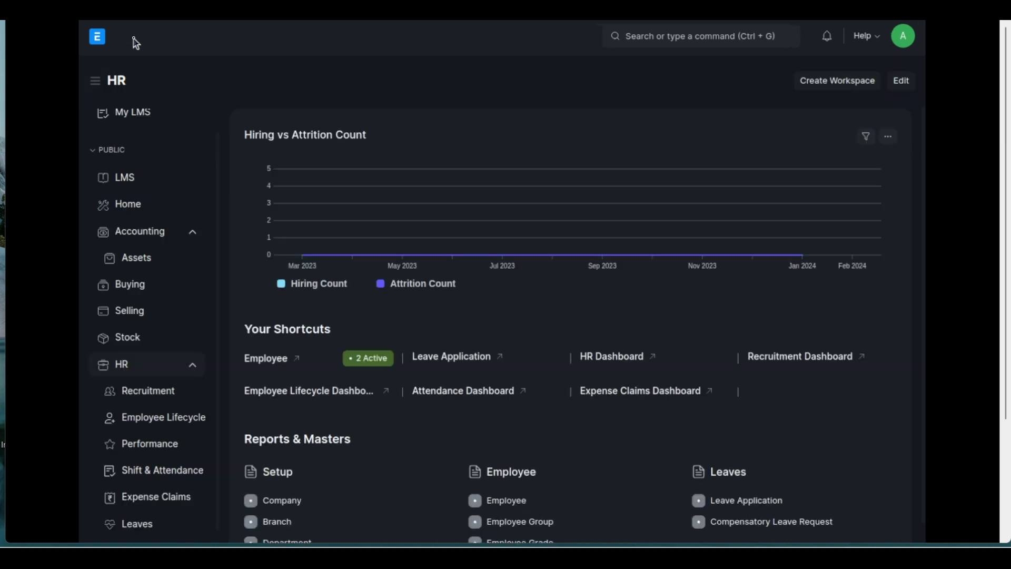
pyautogui.click(163, 480)
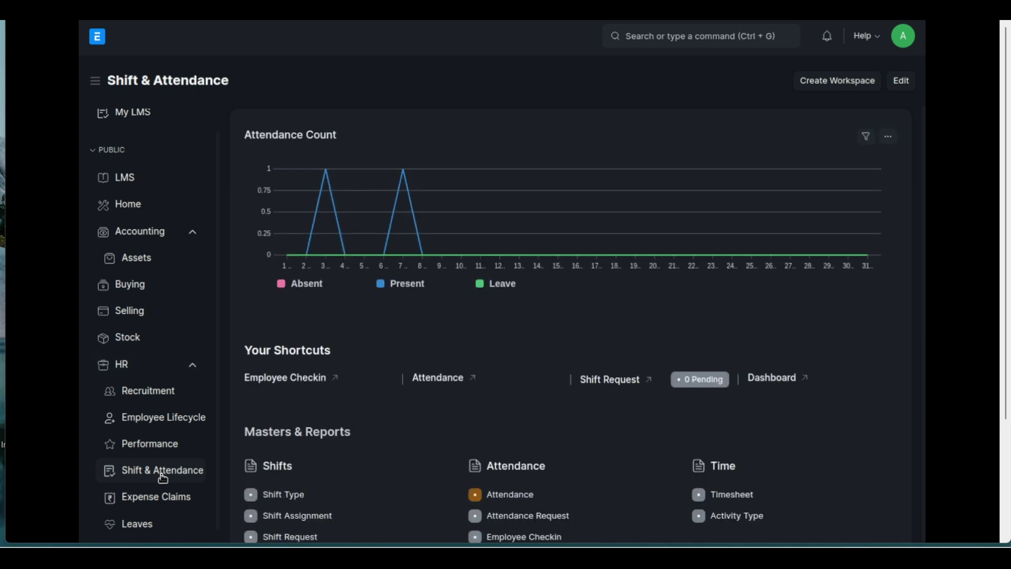
pyautogui.scroll(-3, 331, 429)
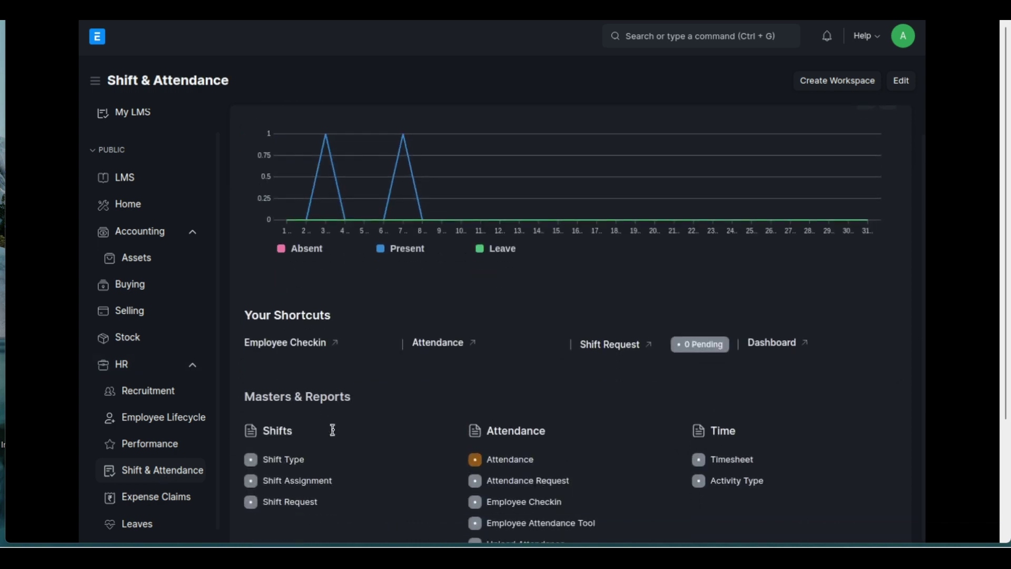
pyautogui.click(304, 443)
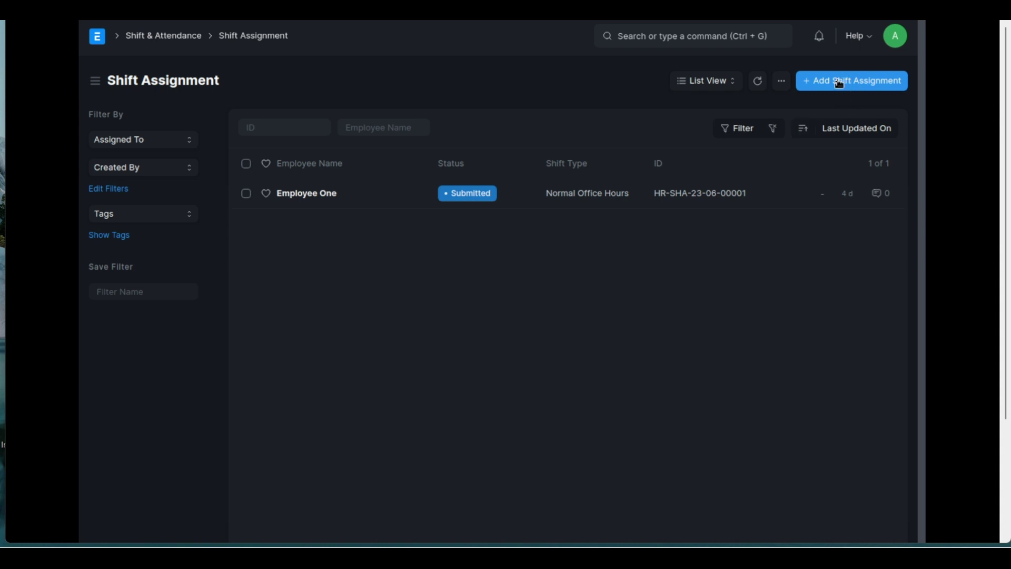
pyautogui.click(336, 199)
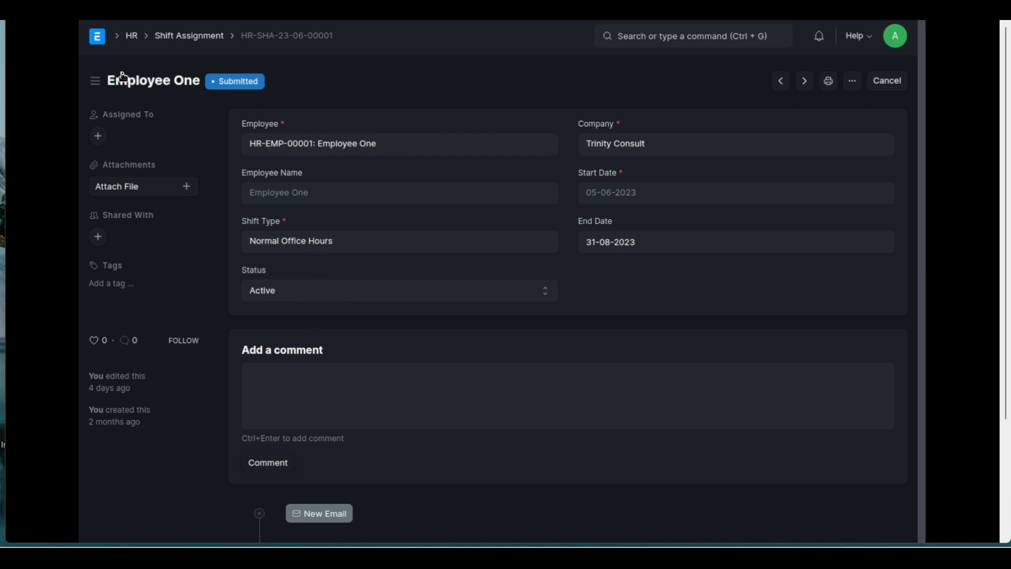
# Go to the Employee Checkin list via Shift & Attendance and start a new check-in
pyautogui.click(132, 37)
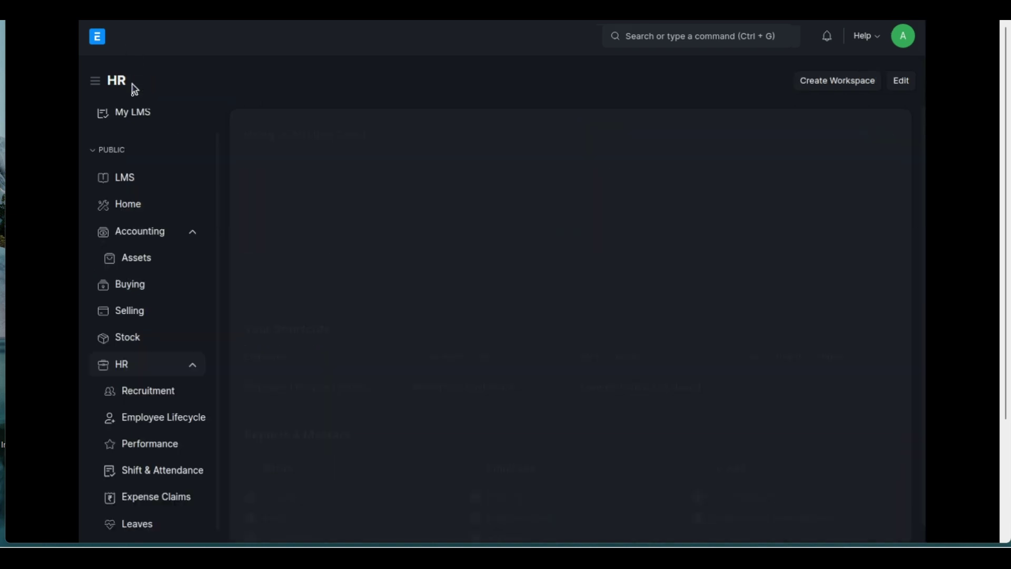
pyautogui.scroll(-1, 158, 290)
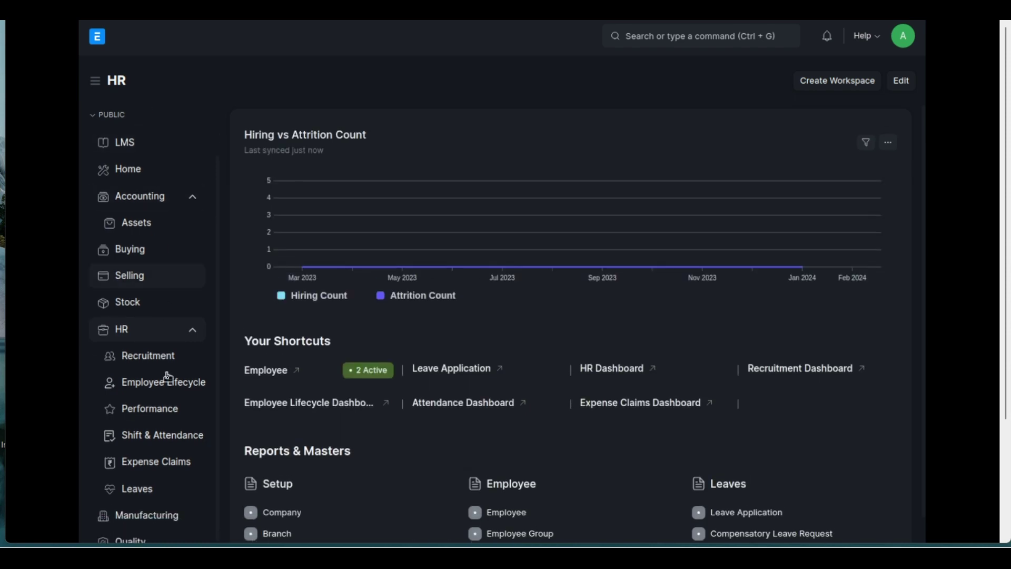
pyautogui.click(170, 441)
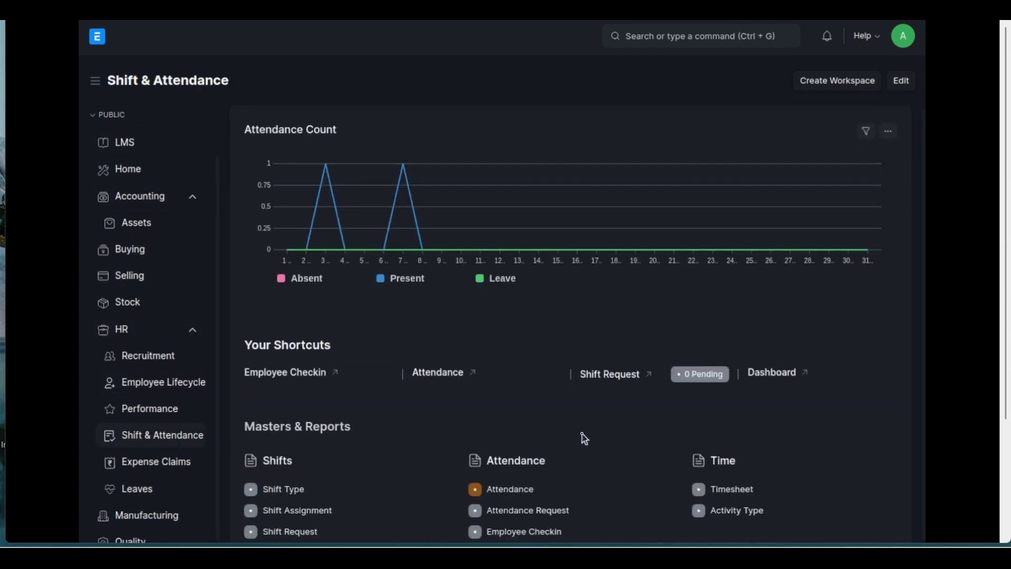
pyautogui.scroll(-2, 584, 439)
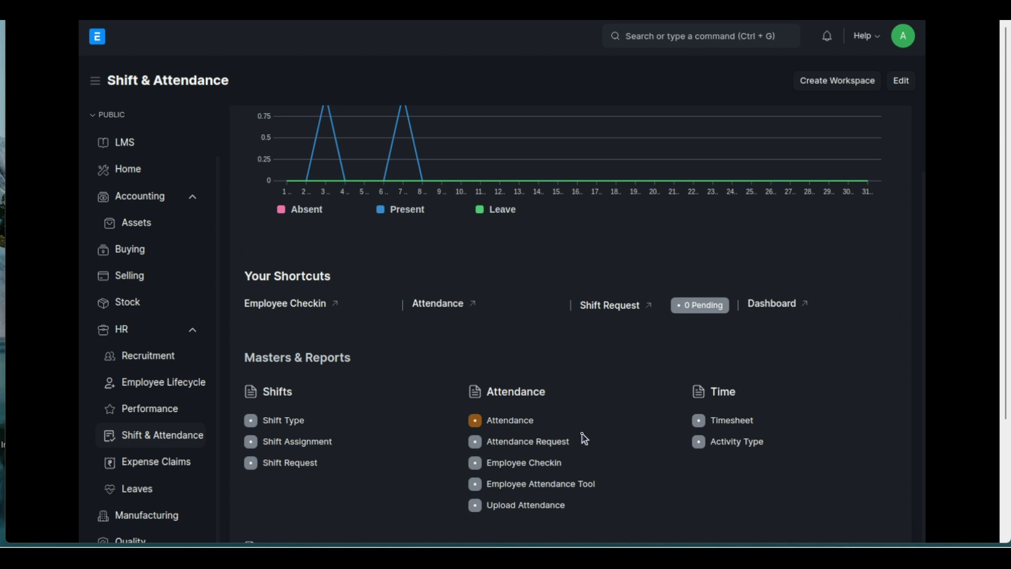
pyautogui.click(536, 469)
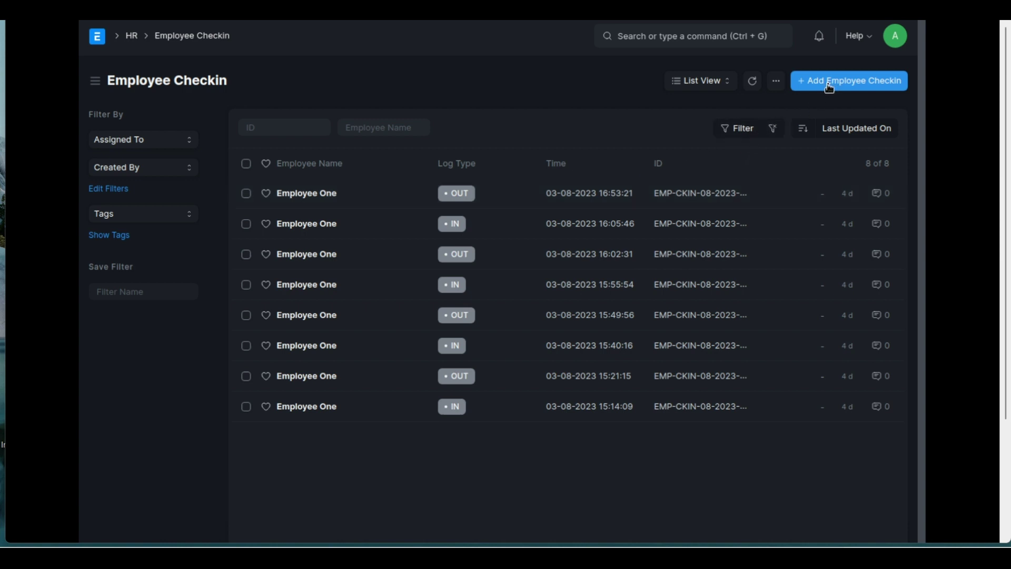
pyautogui.click(845, 85)
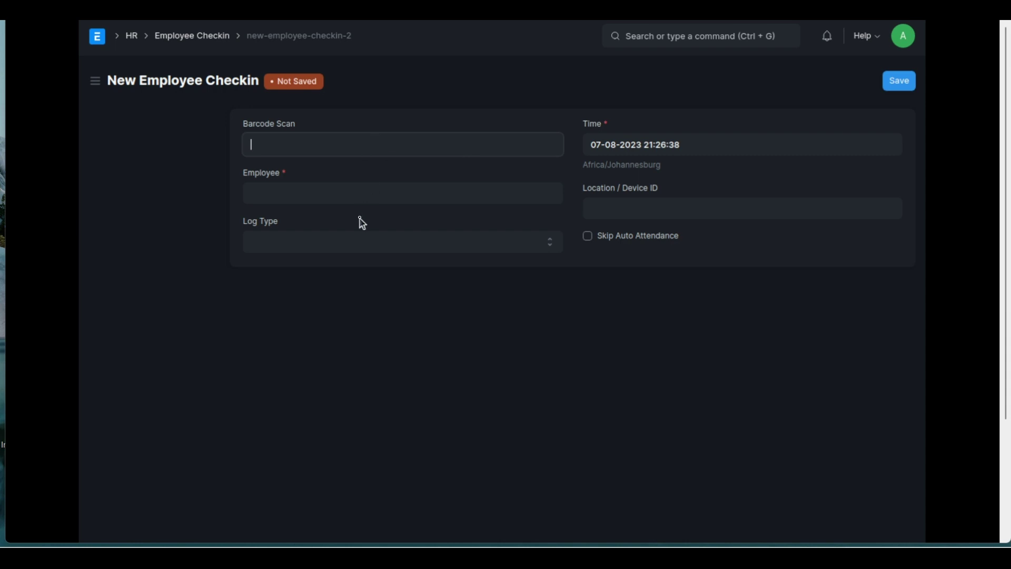
# Fill the check-in with employee HR-EMP-00001, log type IN and Location / Device ID 7
pyautogui.click(320, 194)
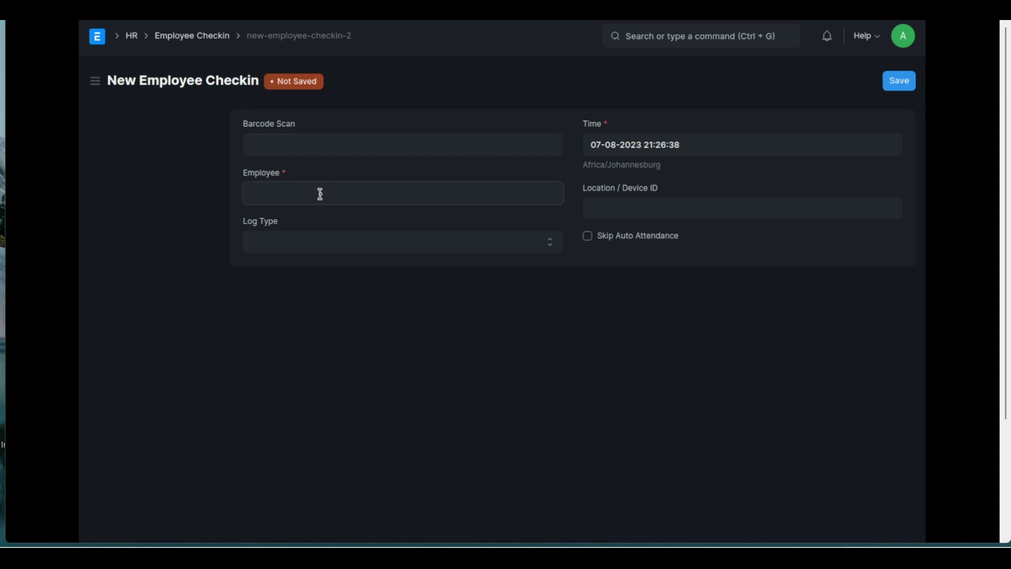
pyautogui.click(313, 238)
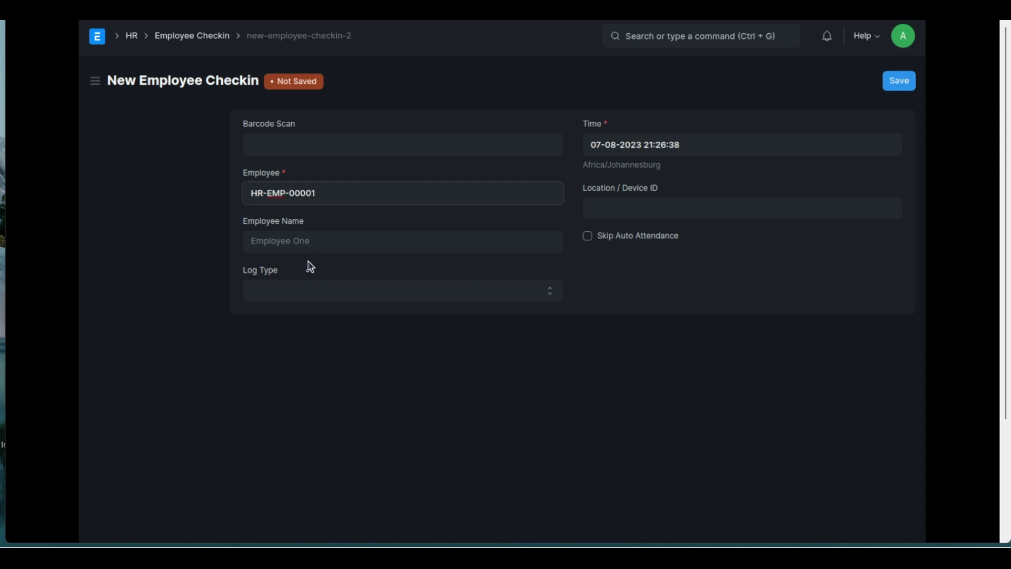
pyautogui.click(297, 300)
pyautogui.click(290, 321)
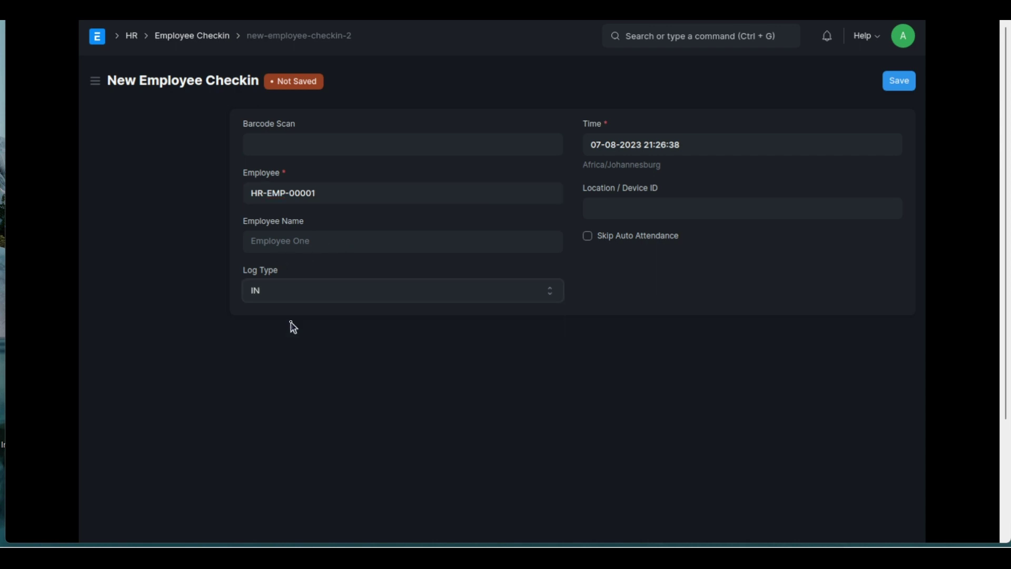
pyautogui.click(652, 206)
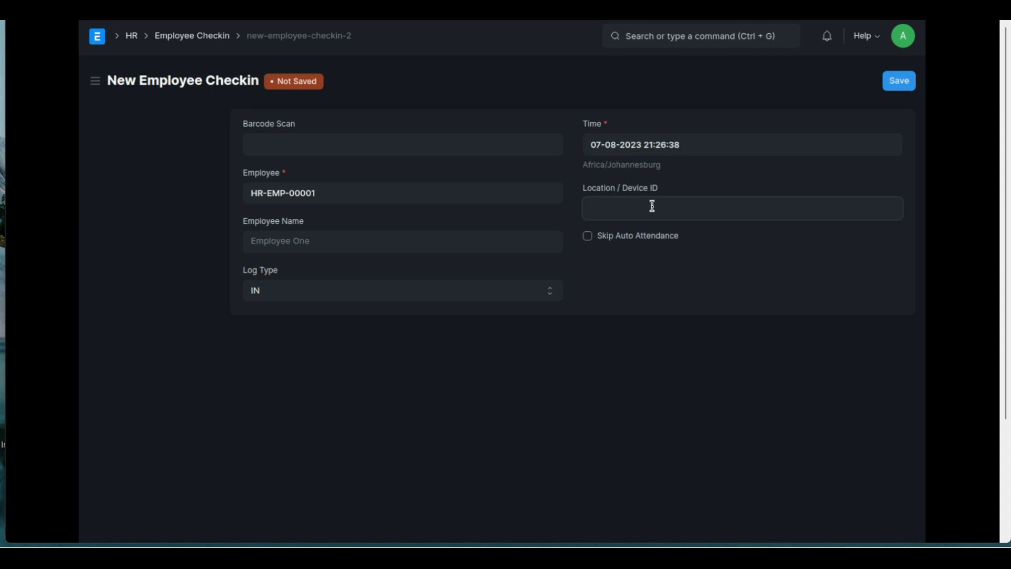
pyautogui.write('7')
pyautogui.click(905, 40)
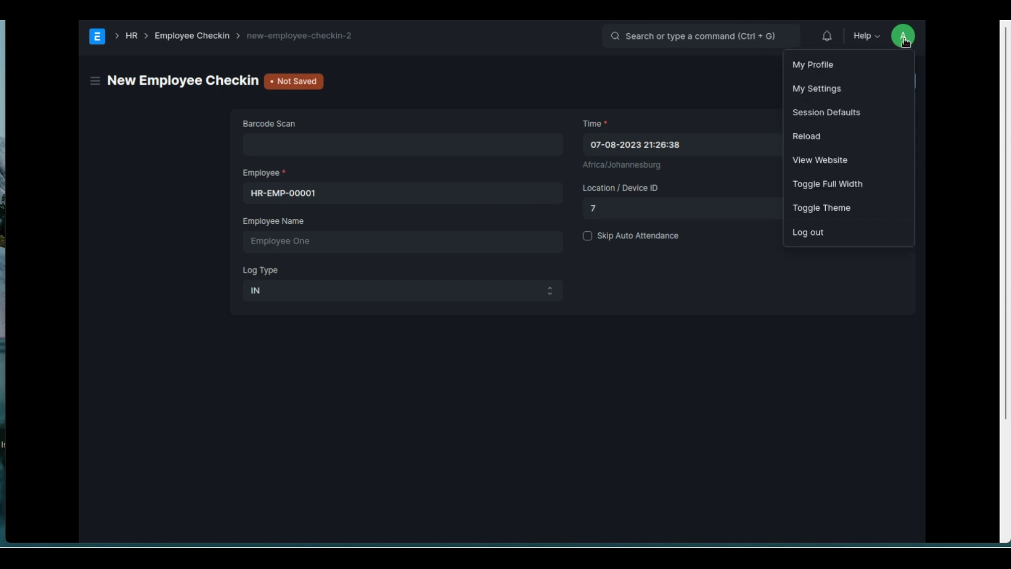
# Reload the page from the account menu to discard the unsaved check-in entries
pyautogui.click(831, 141)
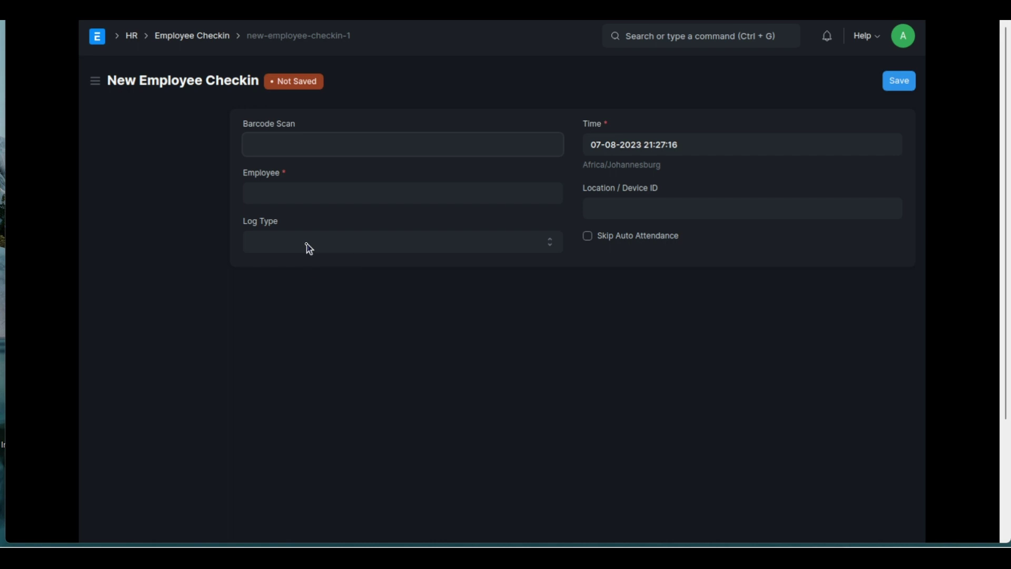
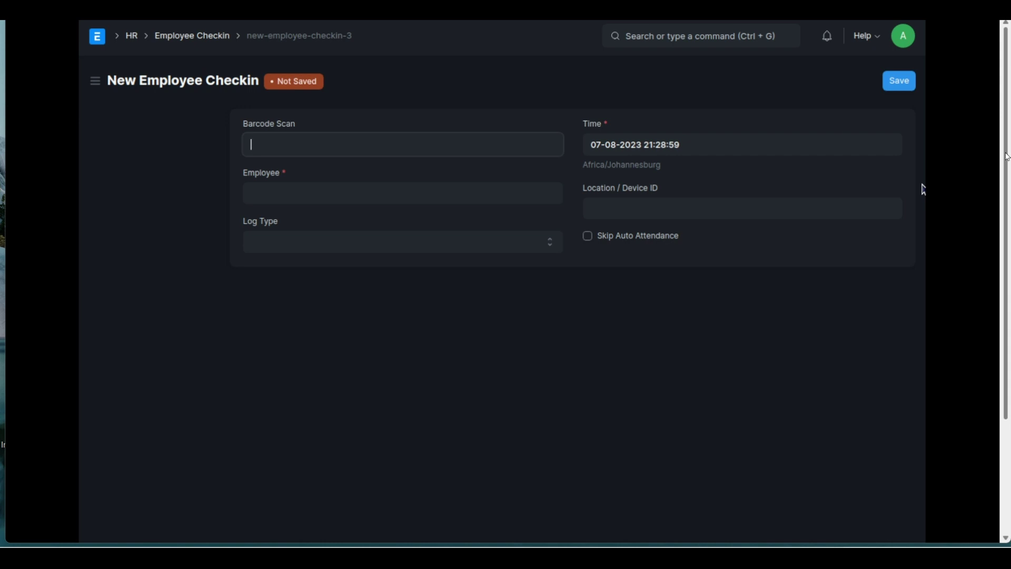
# Scan the device 7 IN and OUT barcodes into the Barcode Scan field to log check-ins
pyautogui.scroll(-3, 924, 190)
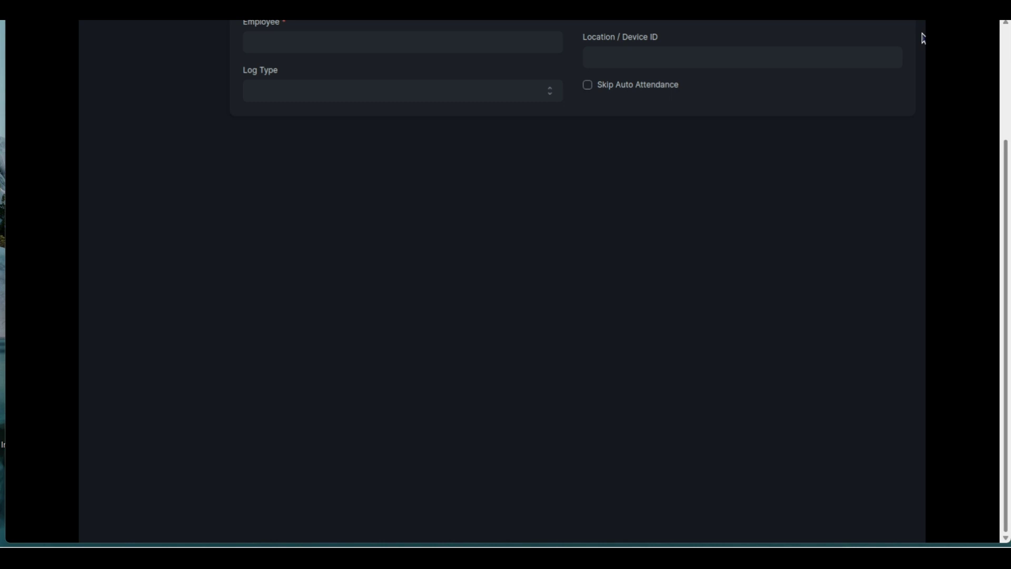
pyautogui.scroll(5, 1007, 267)
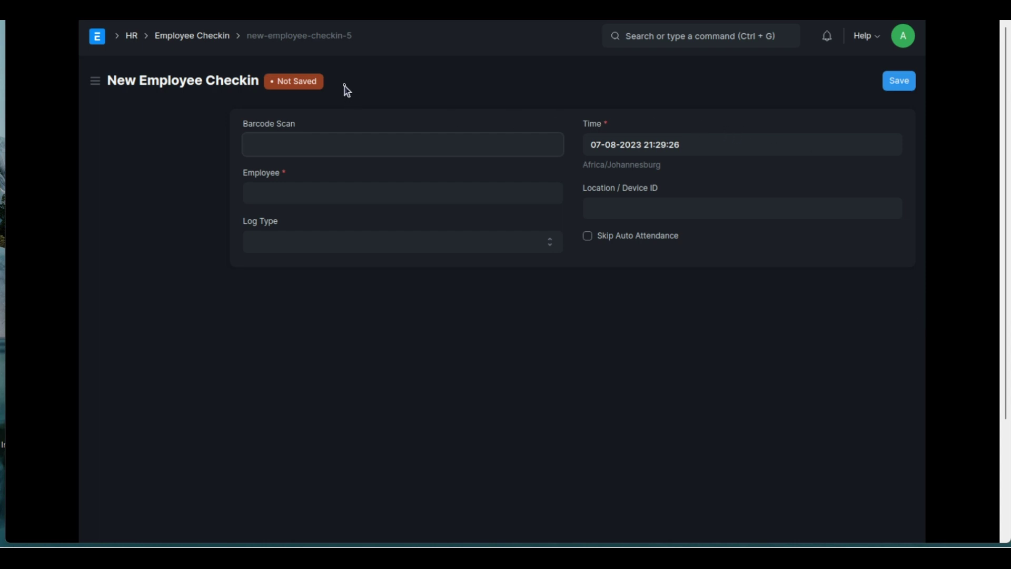
# Return to the main ERPNext workspace via the logo
pyautogui.click(98, 36)
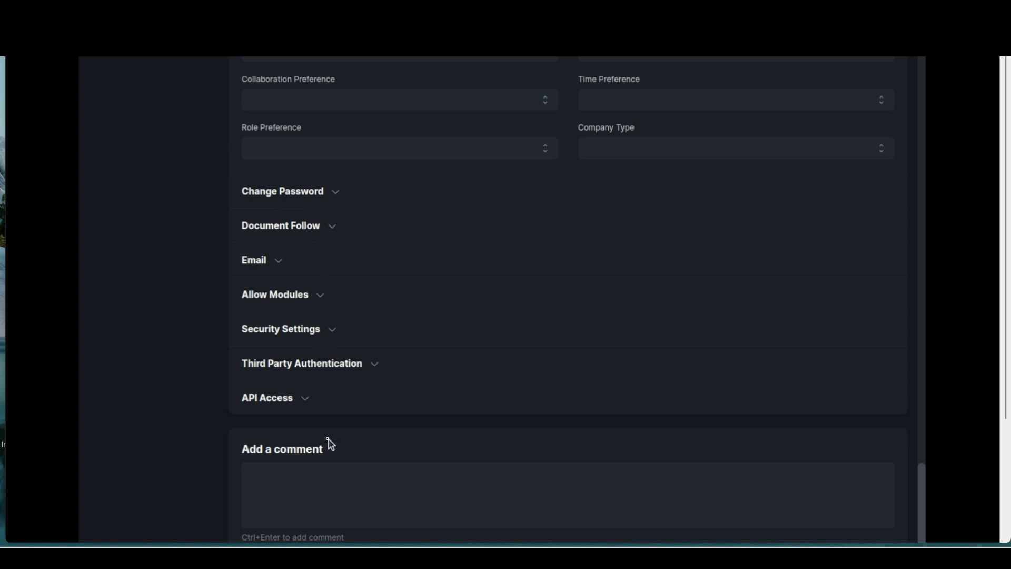
# Expand API Access, then open the Employee Checkin list showing the new 07-08-2023 IN/OUT entries
pyautogui.click(305, 402)
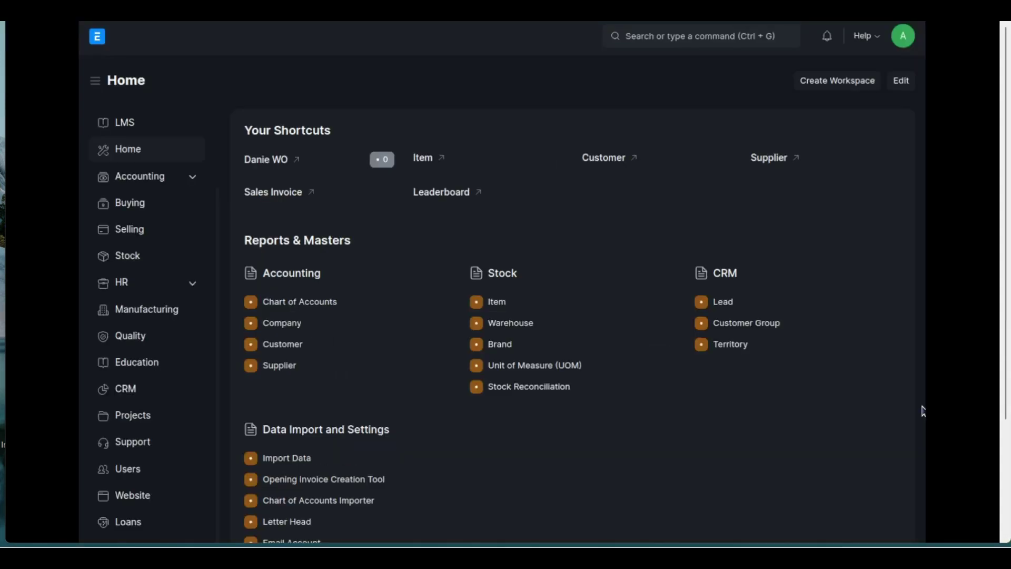
pyautogui.click(192, 285)
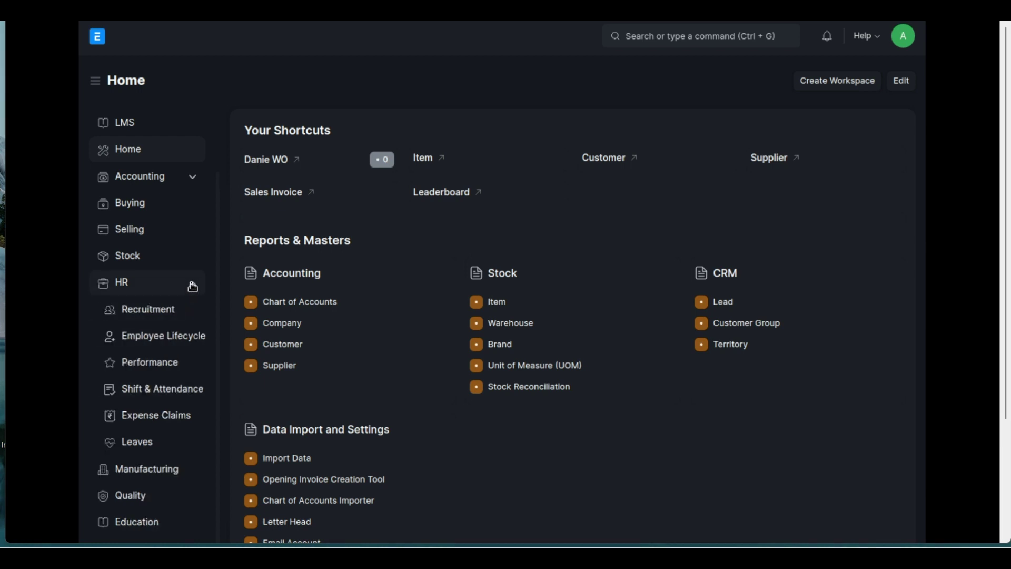
pyautogui.click(182, 399)
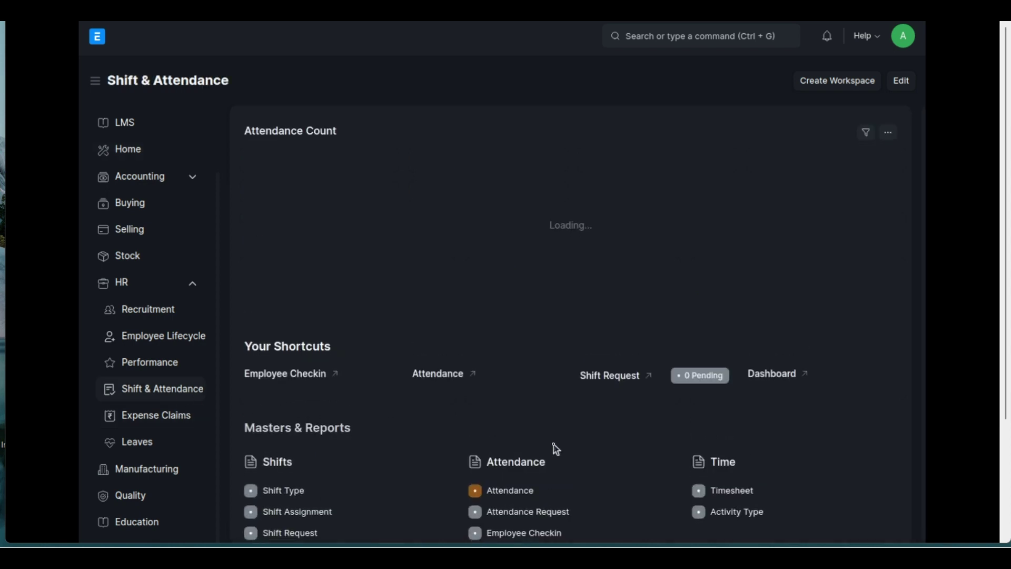
pyautogui.scroll(-1, 554, 445)
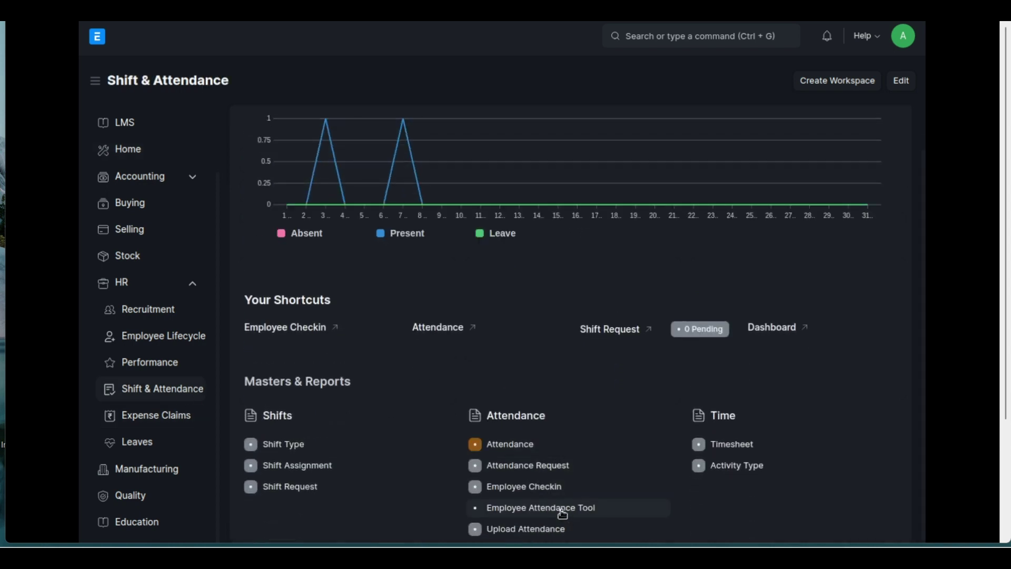
pyautogui.click(555, 487)
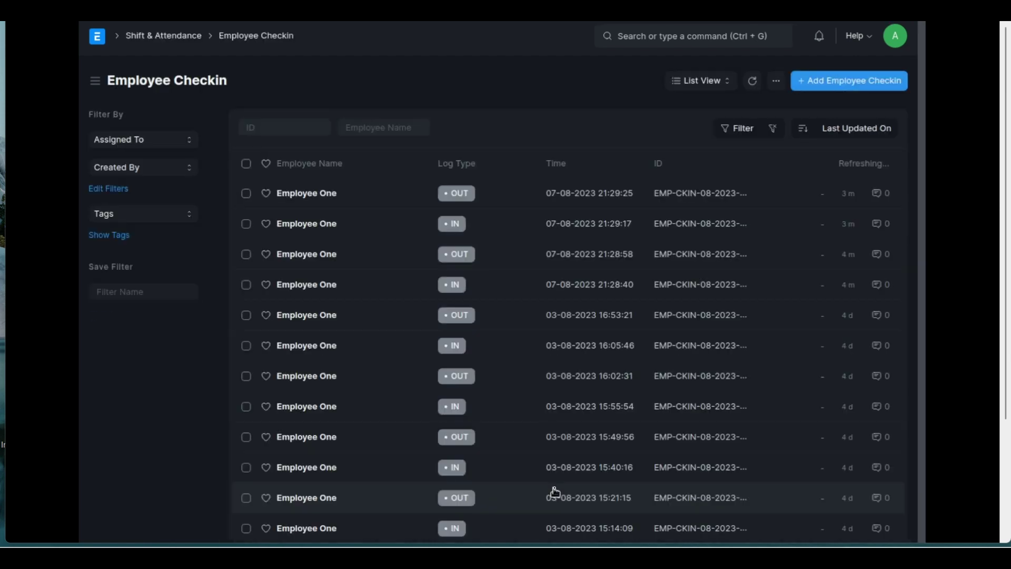
# Start a new Employee Checkin from the list
pyautogui.click(836, 86)
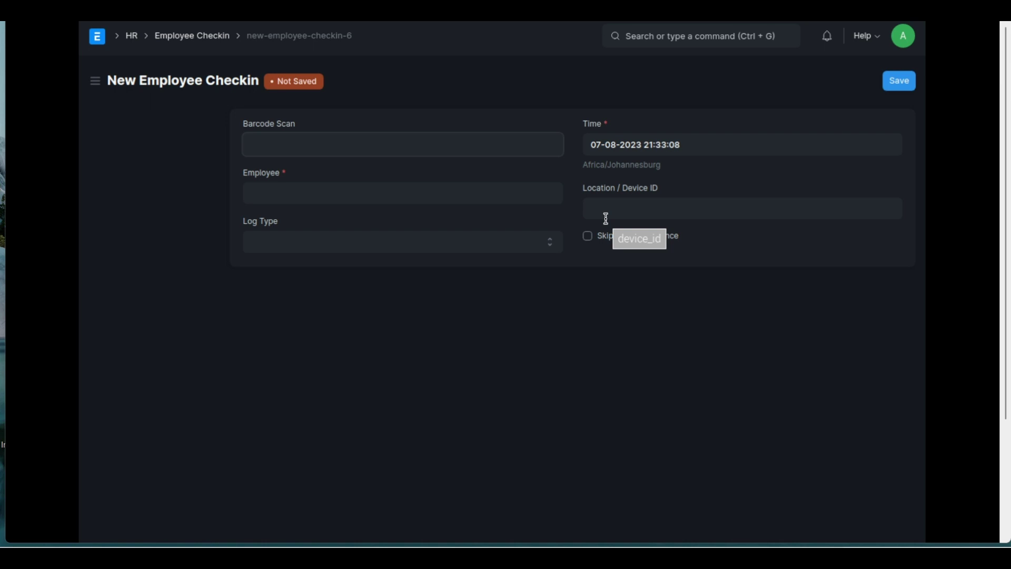
# Open the Employee Attendance Tool for 07-08-2023 and browse status and shift options, leaving shift empty
pyautogui.click(132, 38)
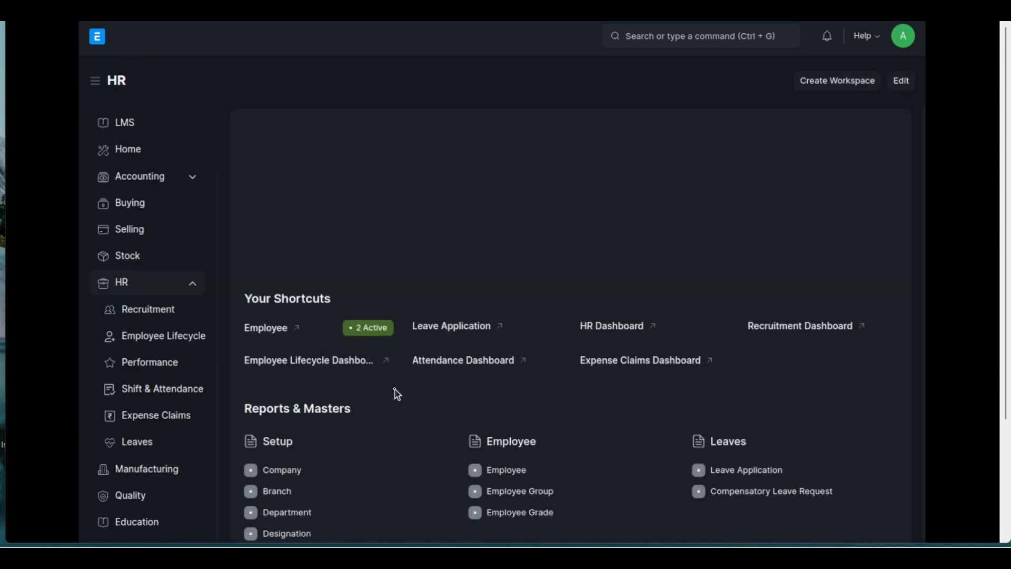
pyautogui.scroll(-2, 398, 394)
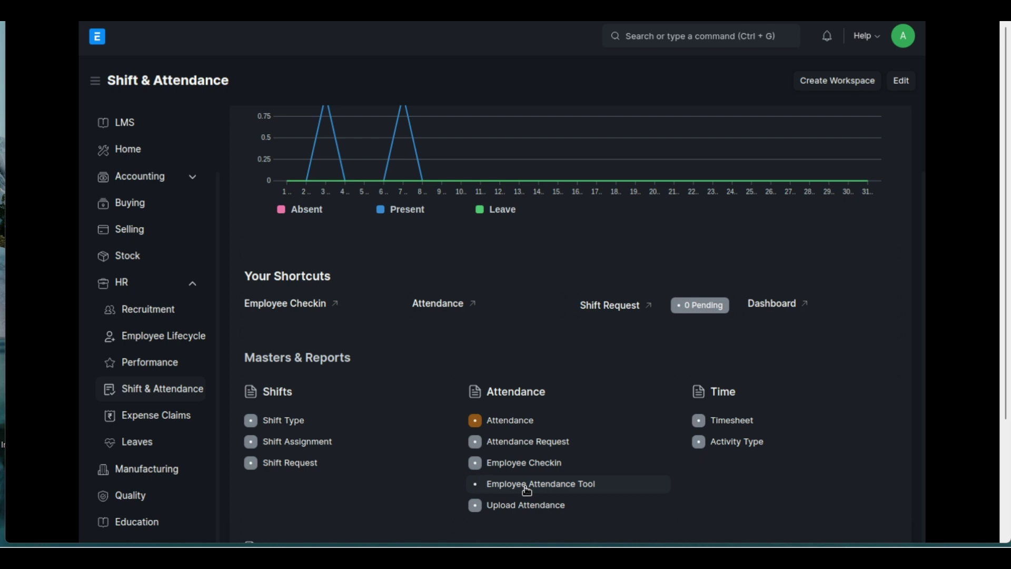
pyautogui.click(528, 490)
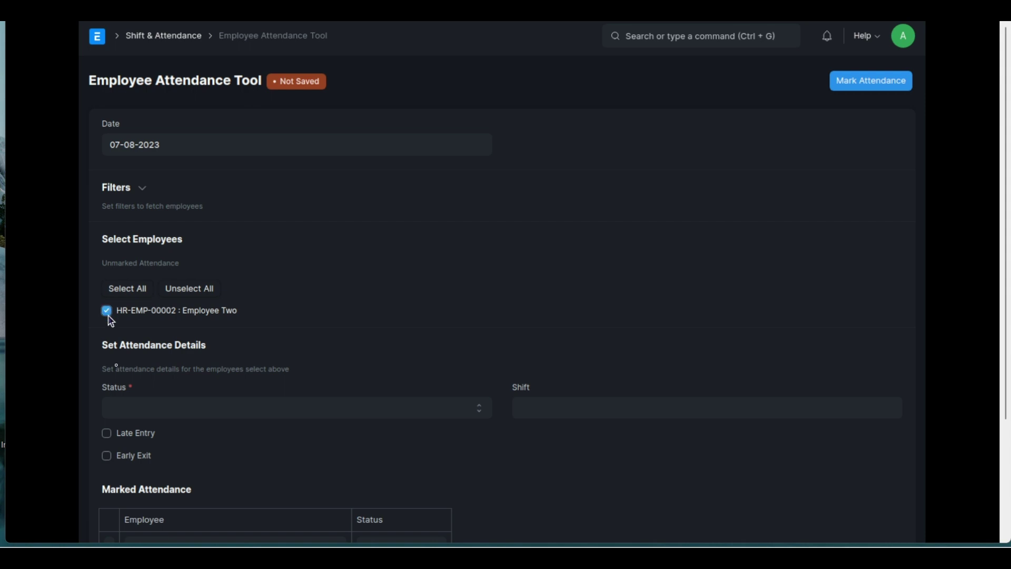
pyautogui.click(145, 410)
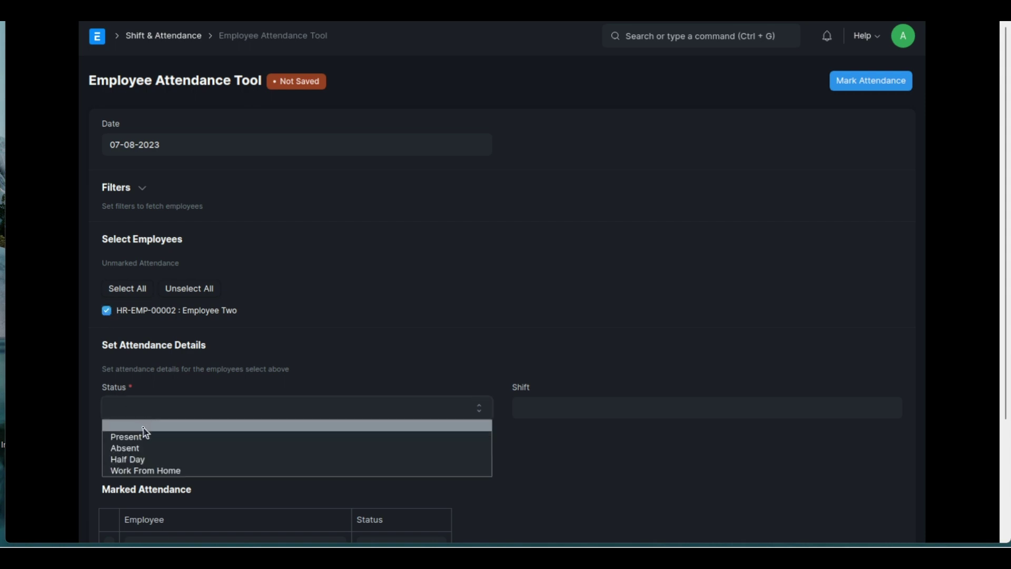
pyautogui.click(389, 361)
pyautogui.click(549, 408)
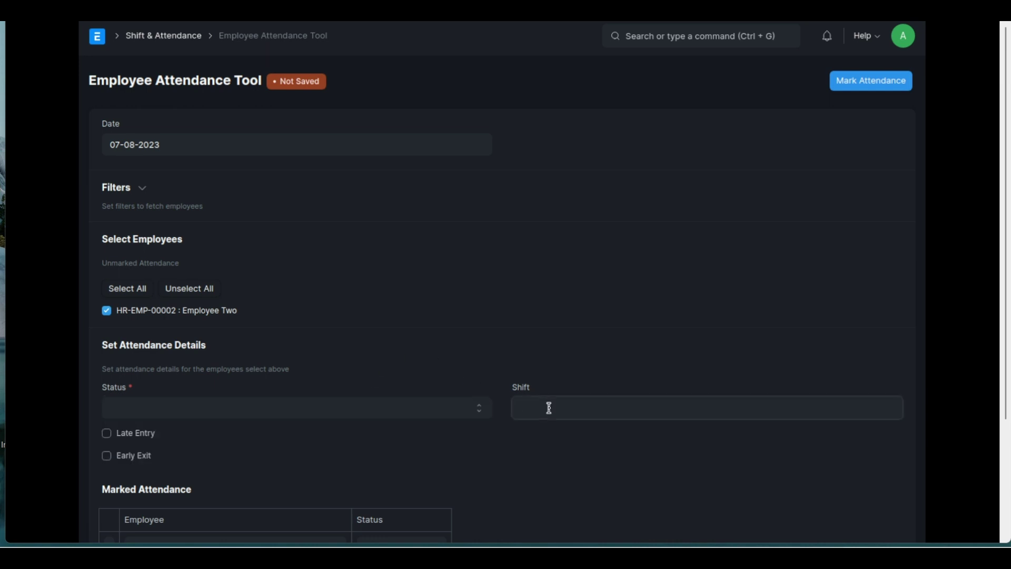
pyautogui.click(560, 345)
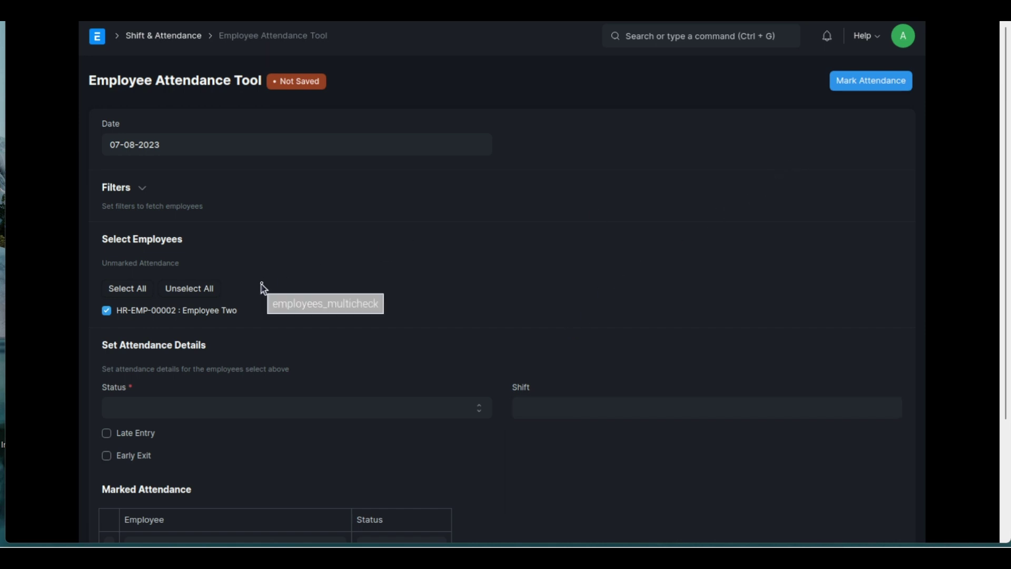
# From Home, open Shift & Attendance and review the four Attendance records
pyautogui.click(102, 42)
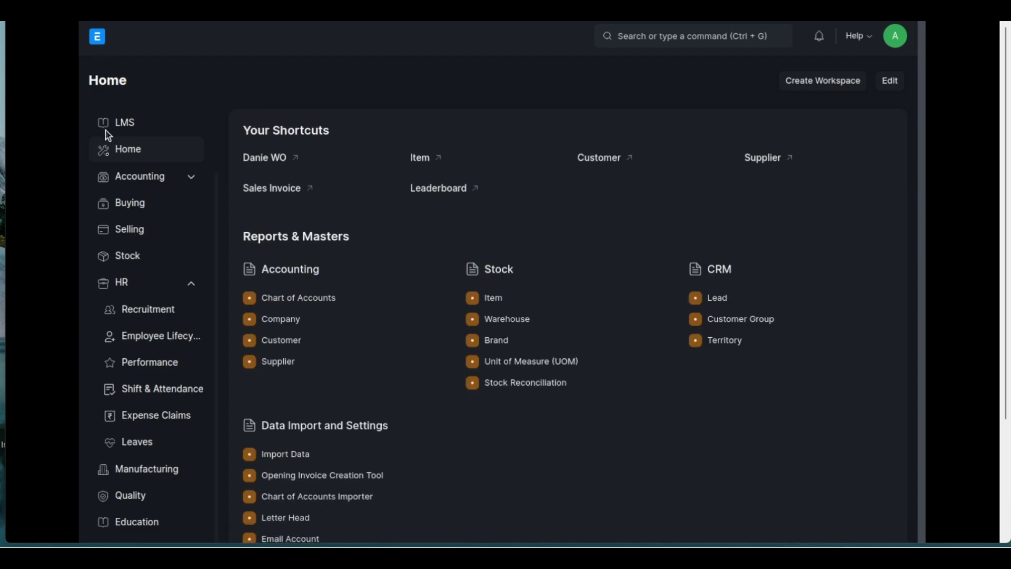
pyautogui.click(189, 400)
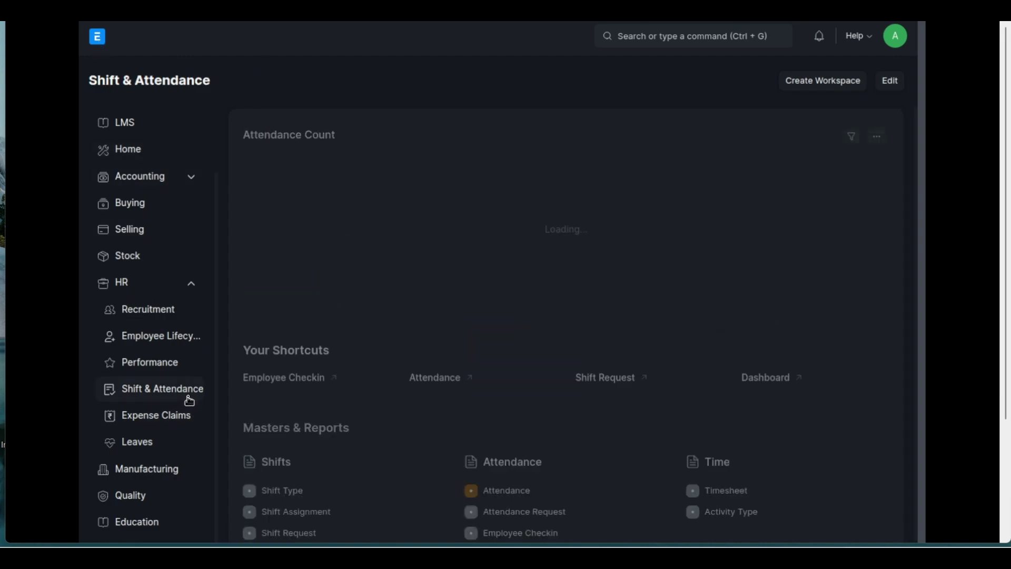
pyautogui.click(514, 504)
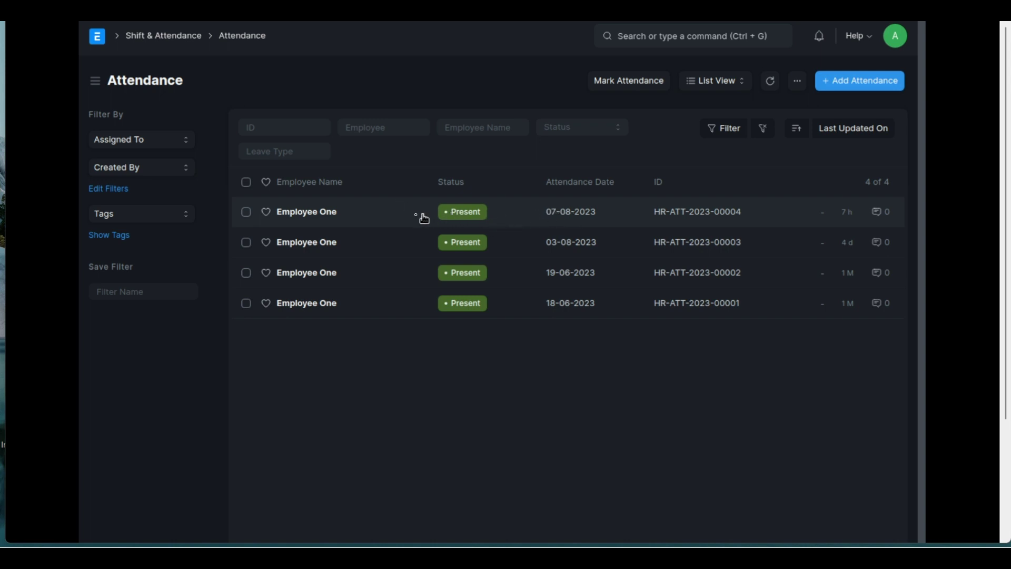
pyautogui.click(182, 40)
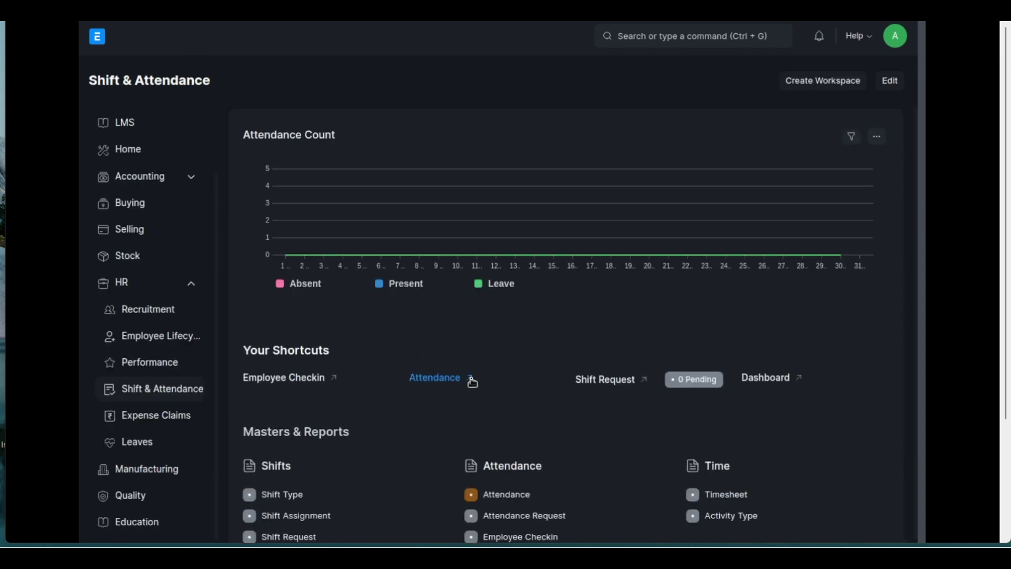
# Review the twelve Employee Checkin entries, then return to the Shift & Attendance workspace
pyautogui.scroll(-1, 472, 382)
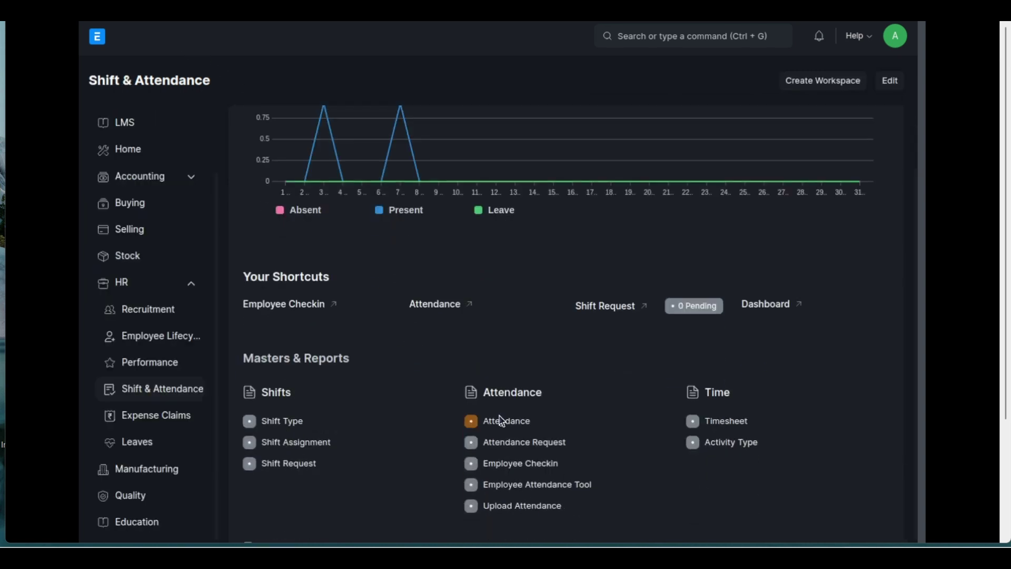
pyautogui.click(512, 464)
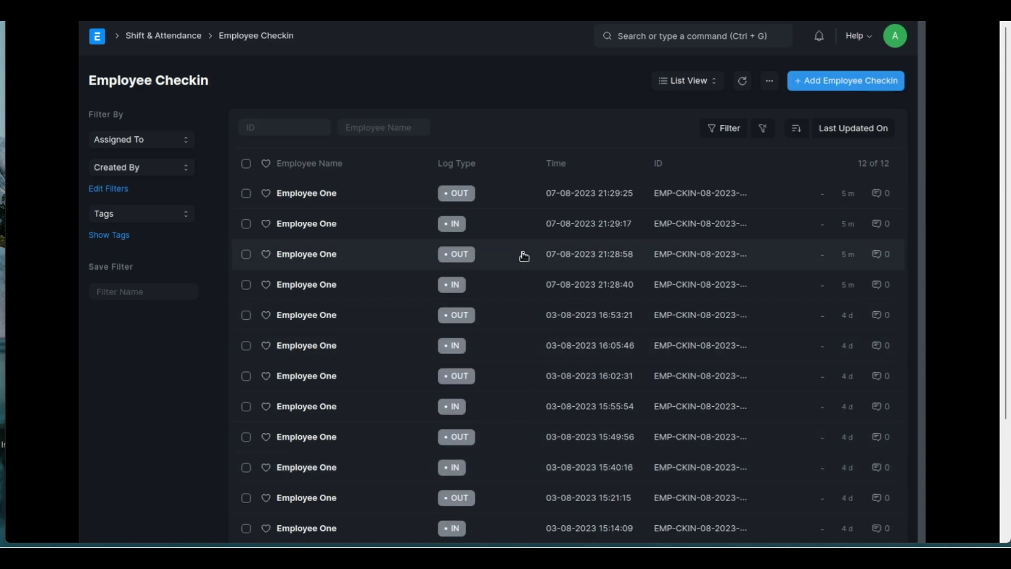
pyautogui.scroll(-1, 524, 256)
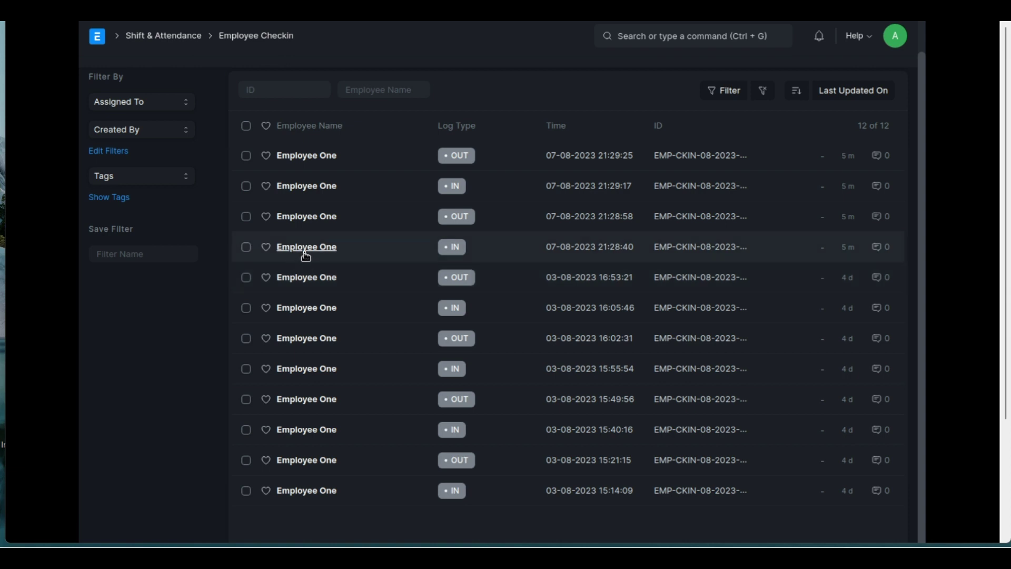
pyautogui.scroll(1, 306, 257)
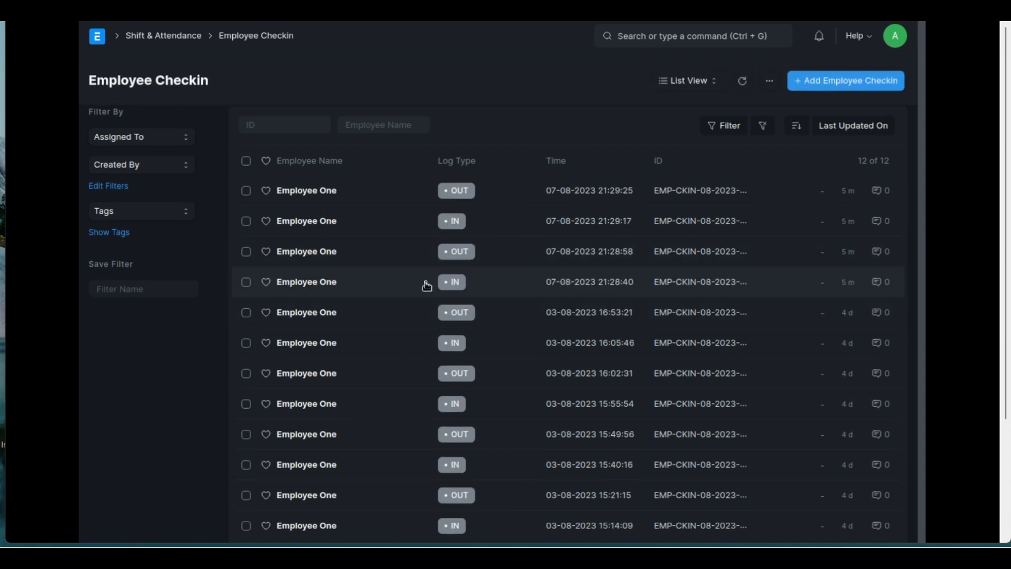
pyautogui.scroll(-1, 427, 285)
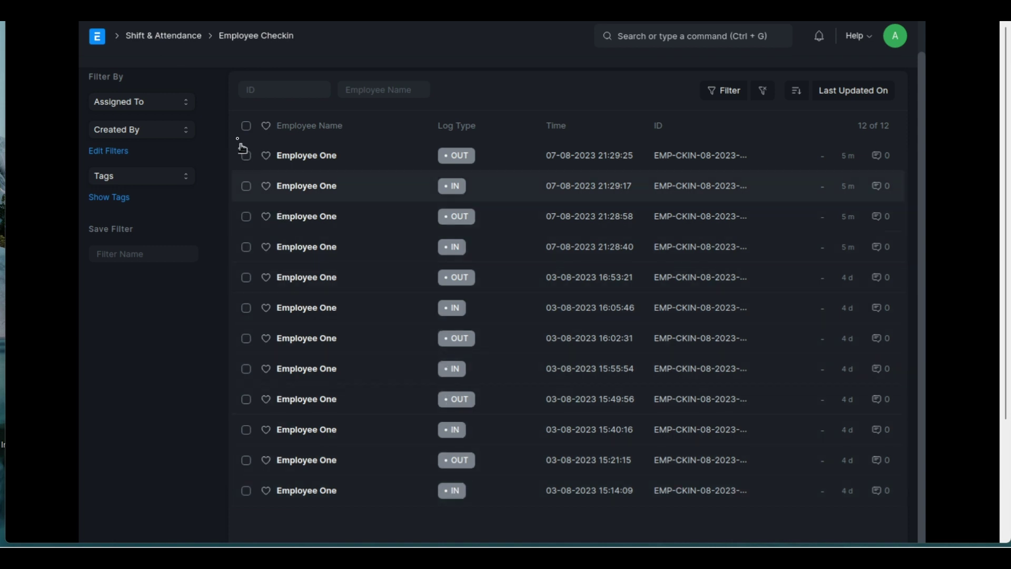
pyautogui.click(174, 37)
pyautogui.scroll(-1, 502, 334)
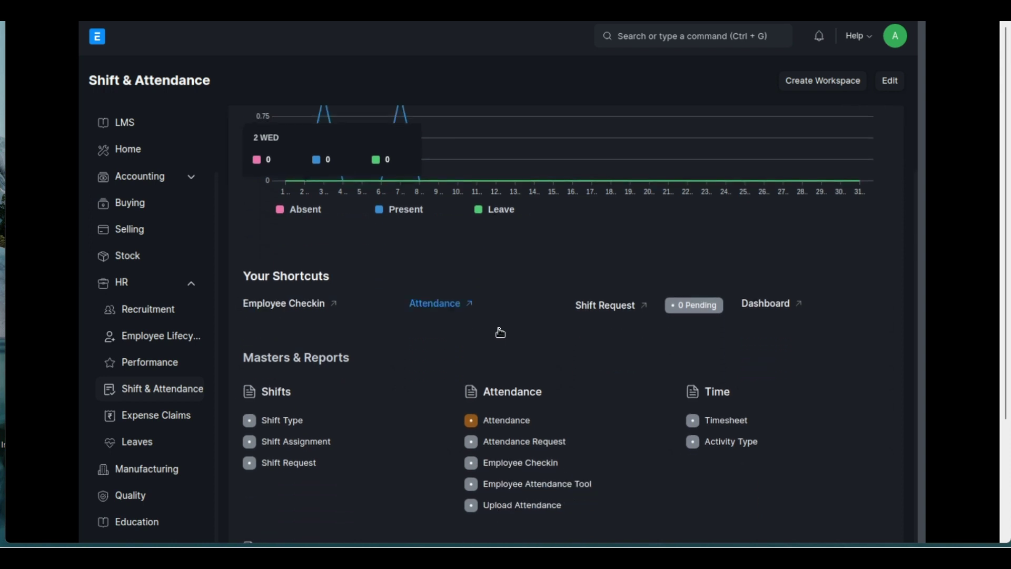
pyautogui.click(526, 428)
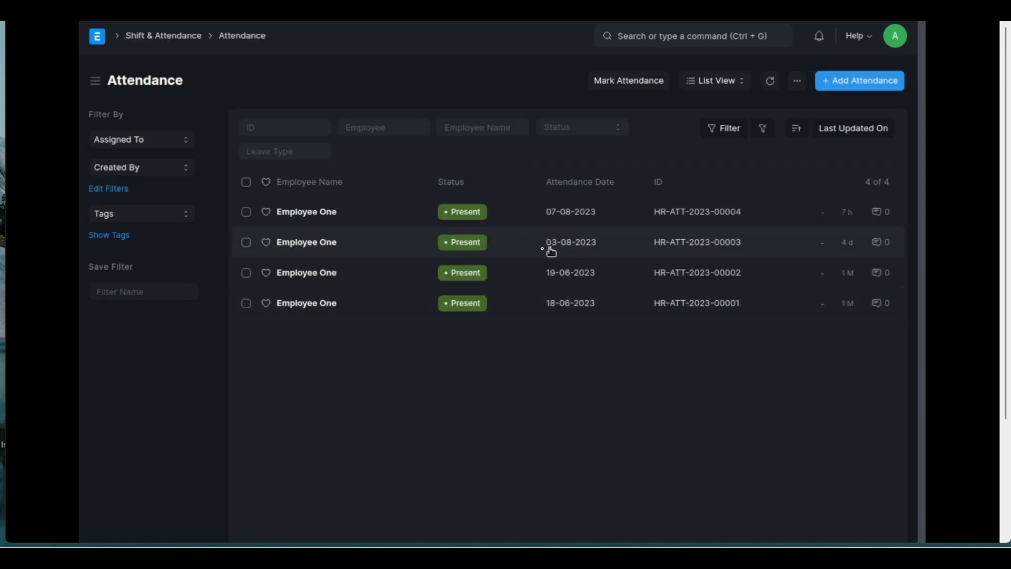
pyautogui.click(319, 246)
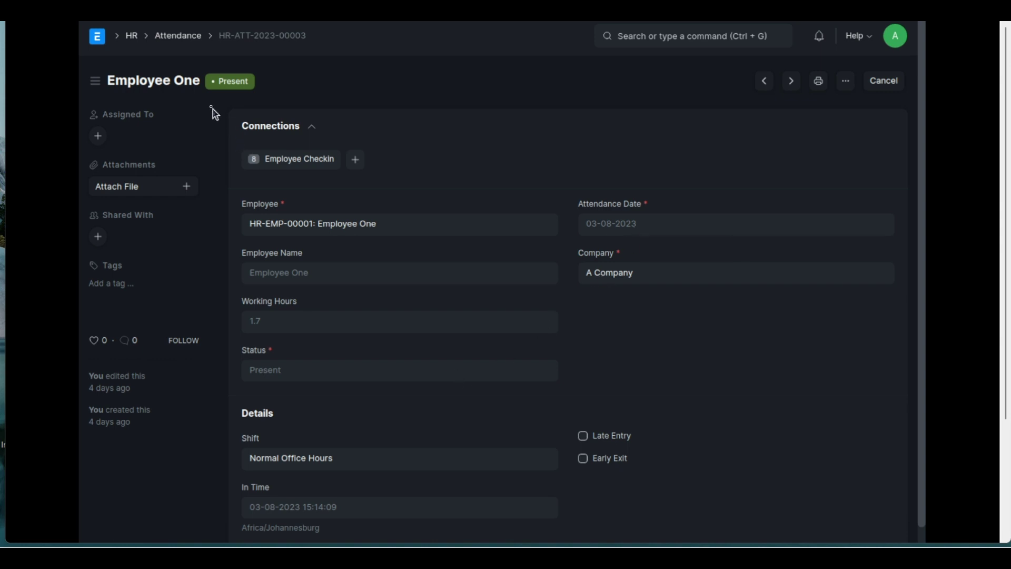
pyautogui.click(178, 37)
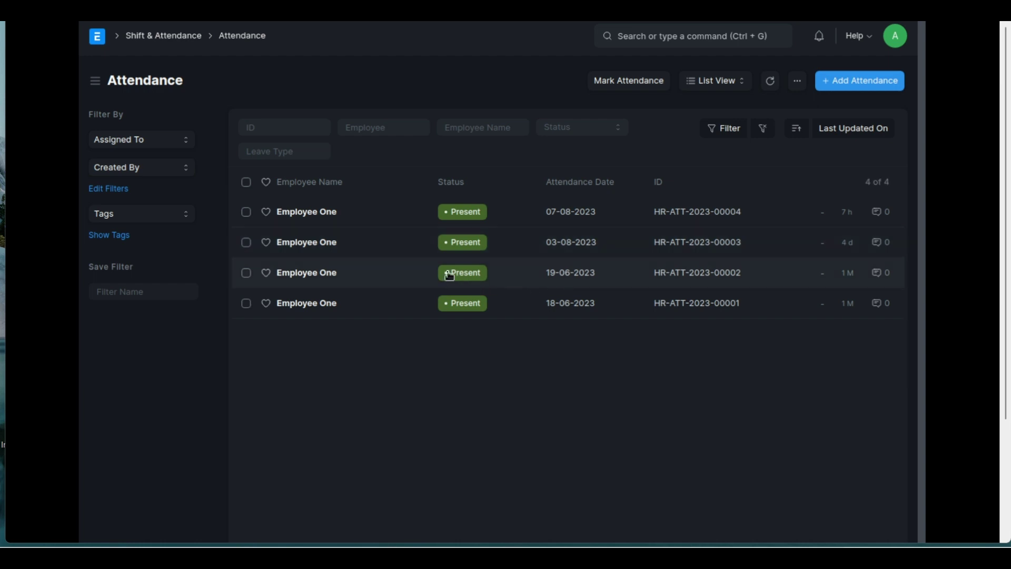
# Reopen the Employee Checkin log from the Shift & Attendance workspace
pyautogui.click(170, 41)
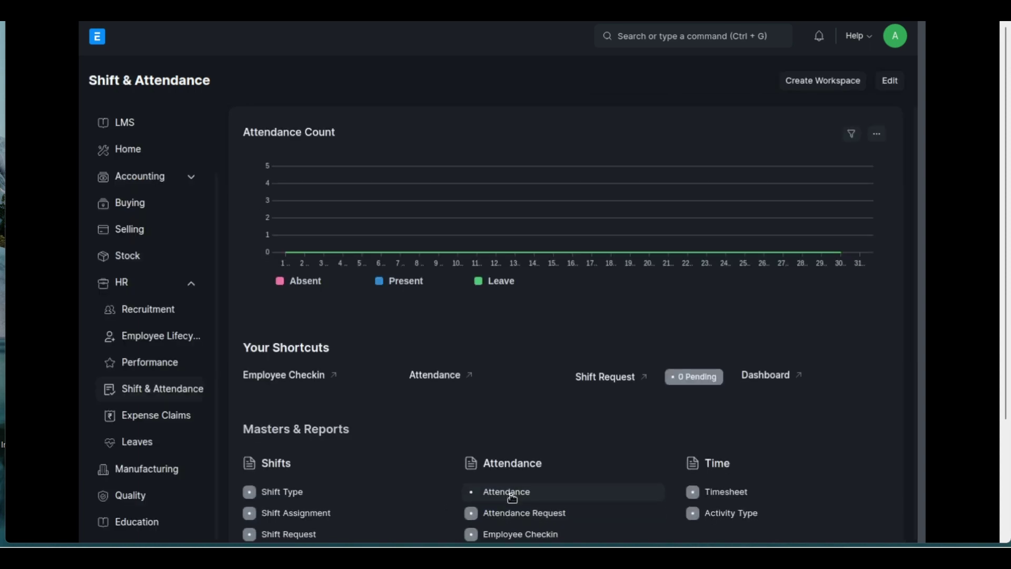
pyautogui.scroll(-2, 507, 492)
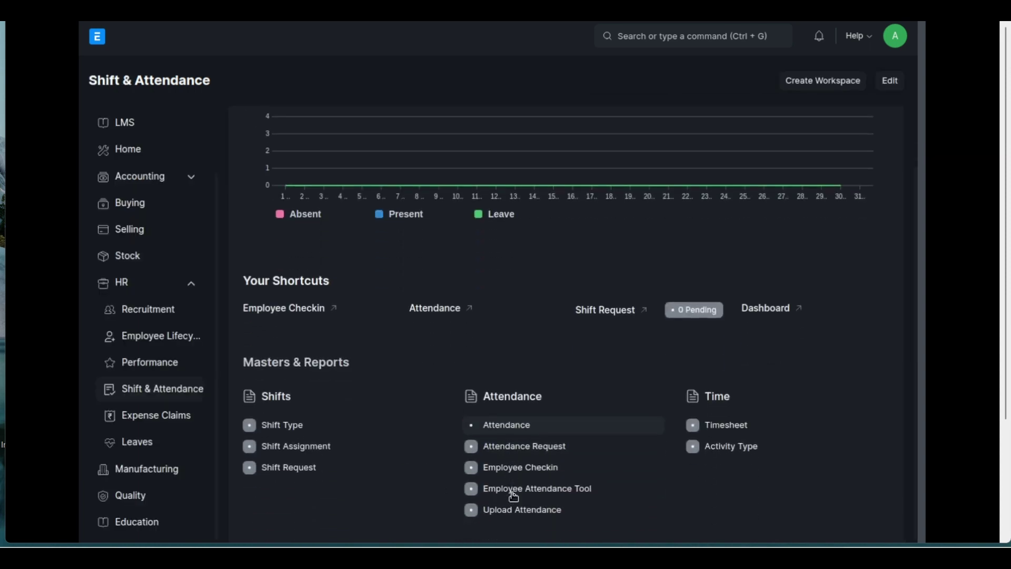
pyautogui.click(521, 463)
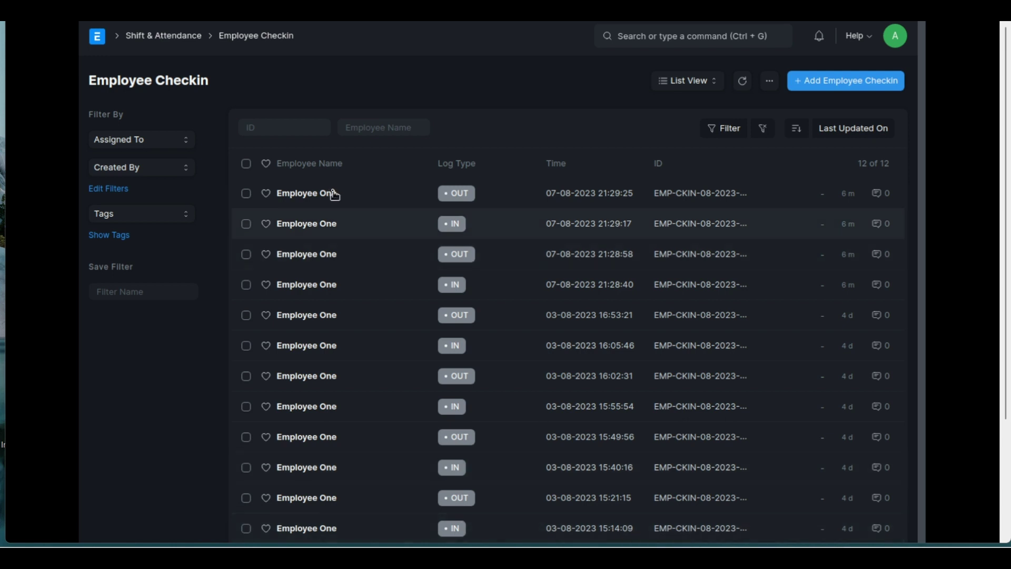
# Go back to Shift & Attendance and bring its Reports section into view
pyautogui.click(174, 35)
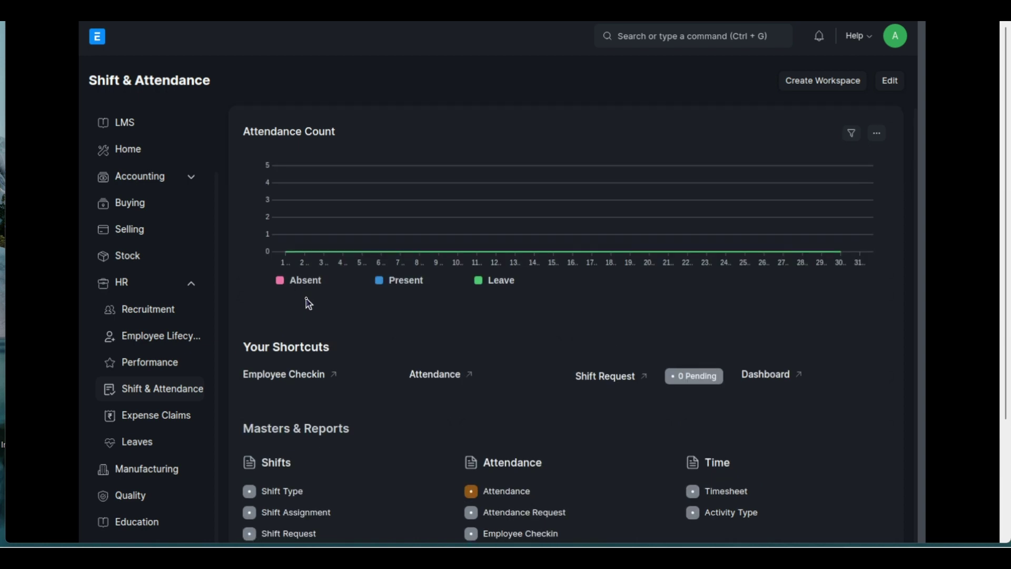
pyautogui.scroll(-1, 306, 301)
pyautogui.scroll(-1, 308, 302)
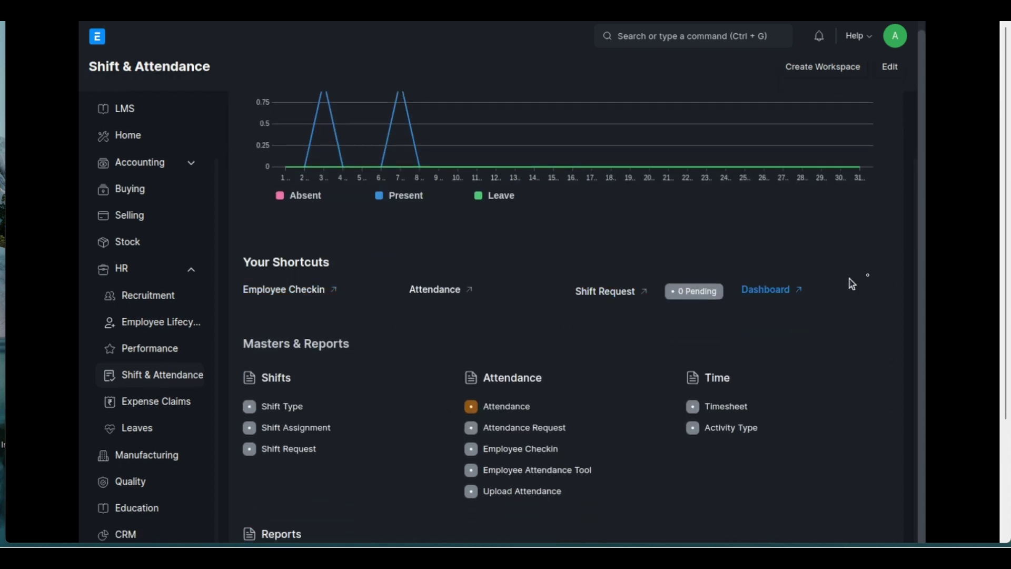
pyautogui.scroll(-1, 923, 261)
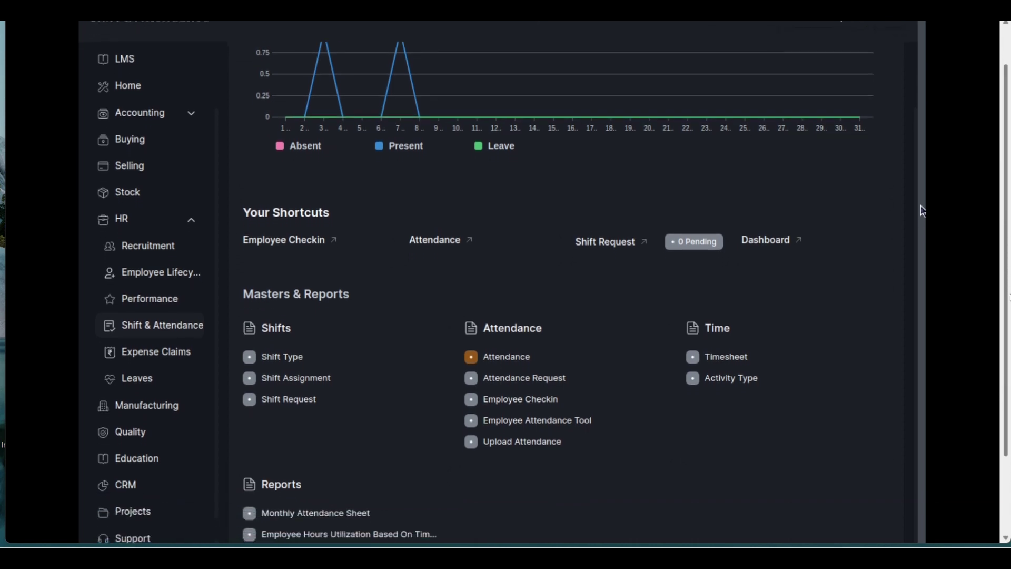
# Review the Aug 2023 Monthly Attendance Sheet showing the employee present on the 3rd and 7th
pyautogui.click(328, 511)
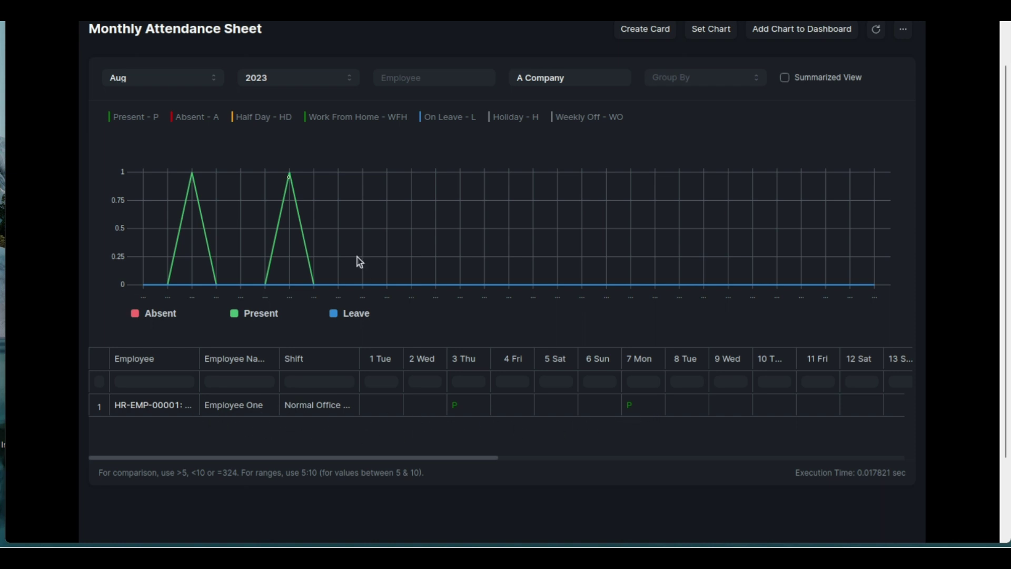
pyautogui.moveTo(168, 185)
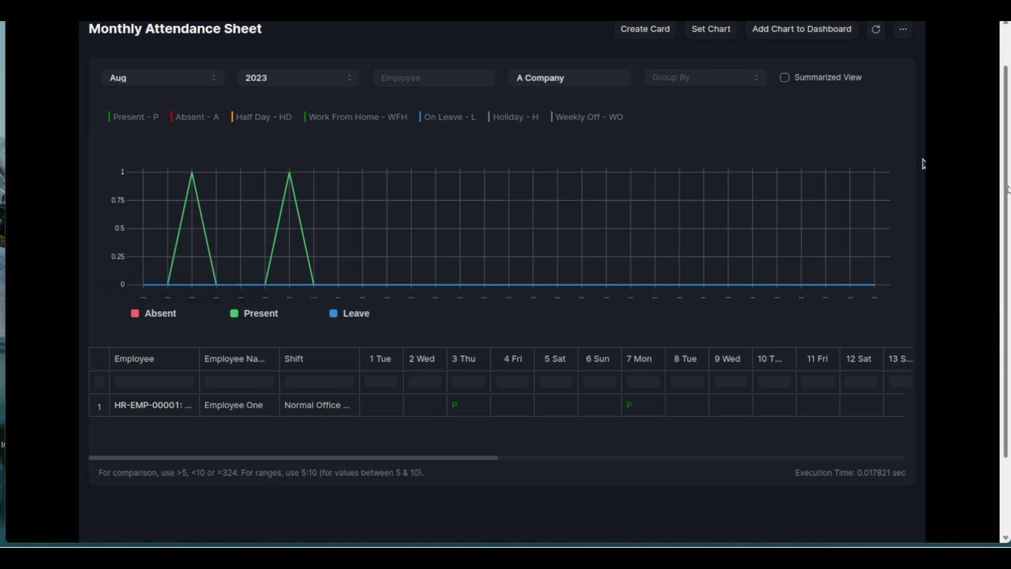
pyautogui.moveTo(1006, 188); pyautogui.dragTo(1005, 149)
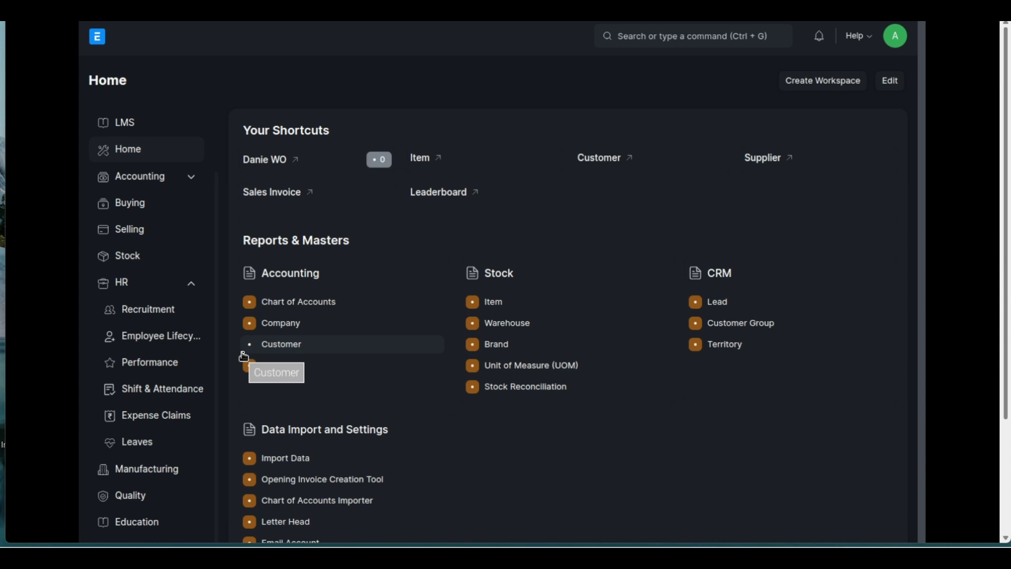
pyautogui.moveTo(244, 357); pyautogui.dragTo(248, 363)
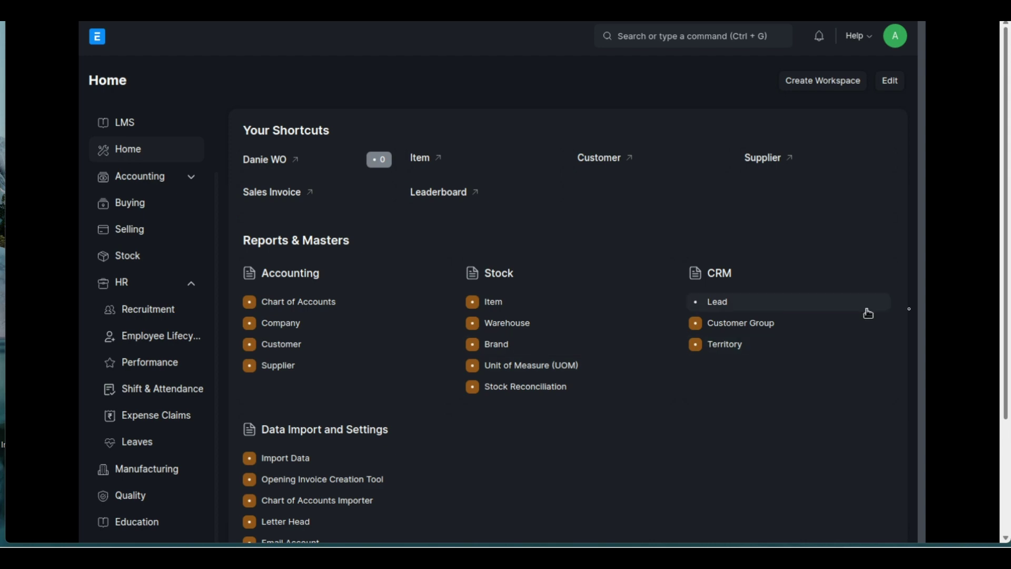